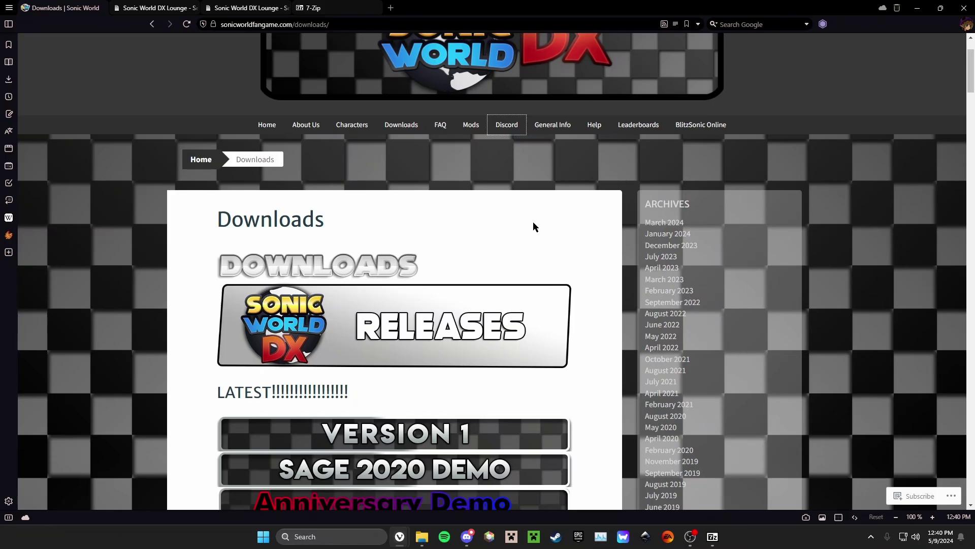
# - Look over the Sonic World DX and legacy Sonic World release links on the Downloads page
pyautogui.scroll(2, 517, 260)
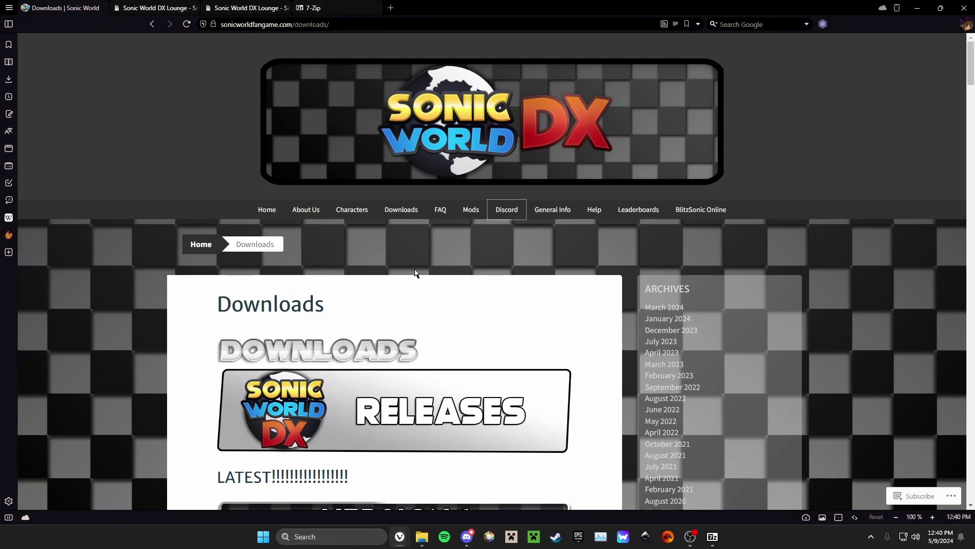
pyautogui.click(416, 252)
pyautogui.scroll(-2, 181, 320)
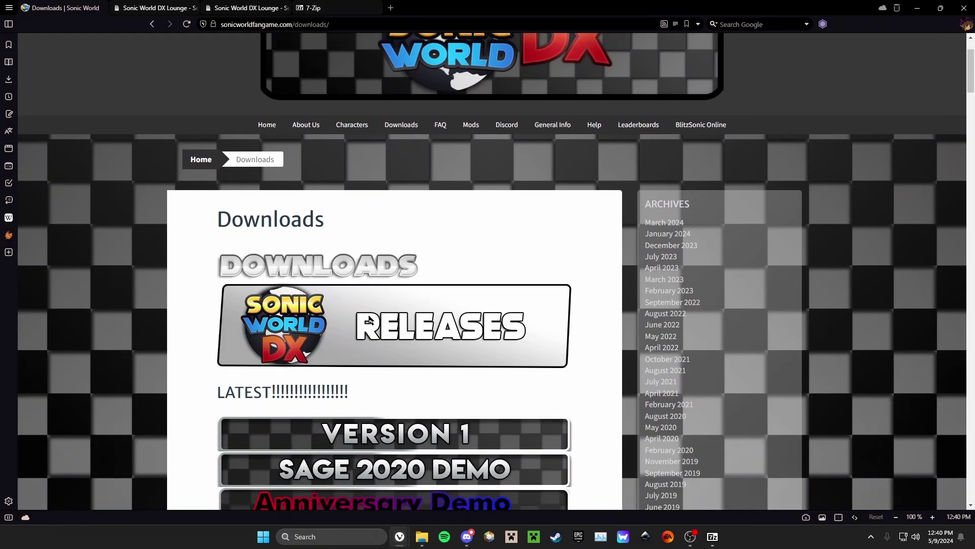
pyautogui.scroll(-3, 231, 317)
pyautogui.scroll(2, 308, 305)
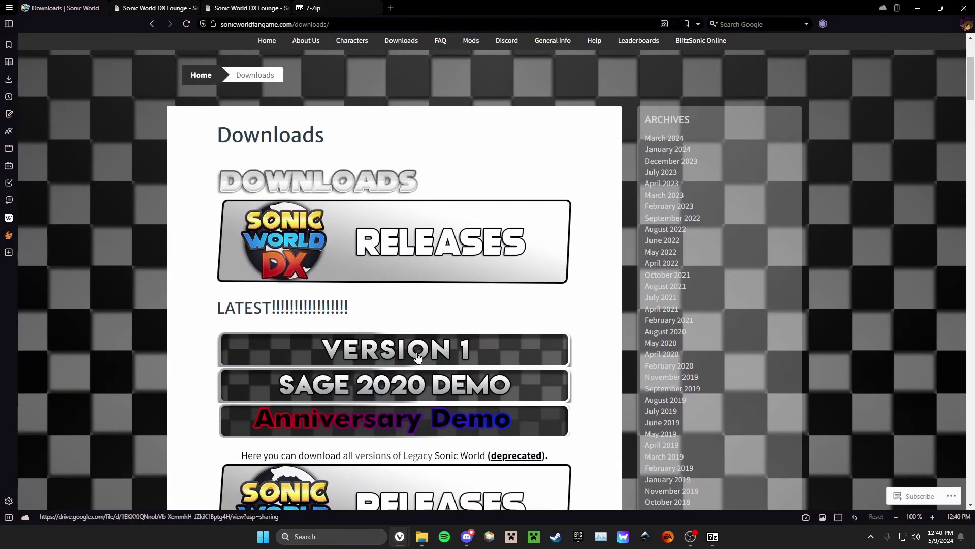
pyautogui.moveTo(211, 206); pyautogui.dragTo(584, 279)
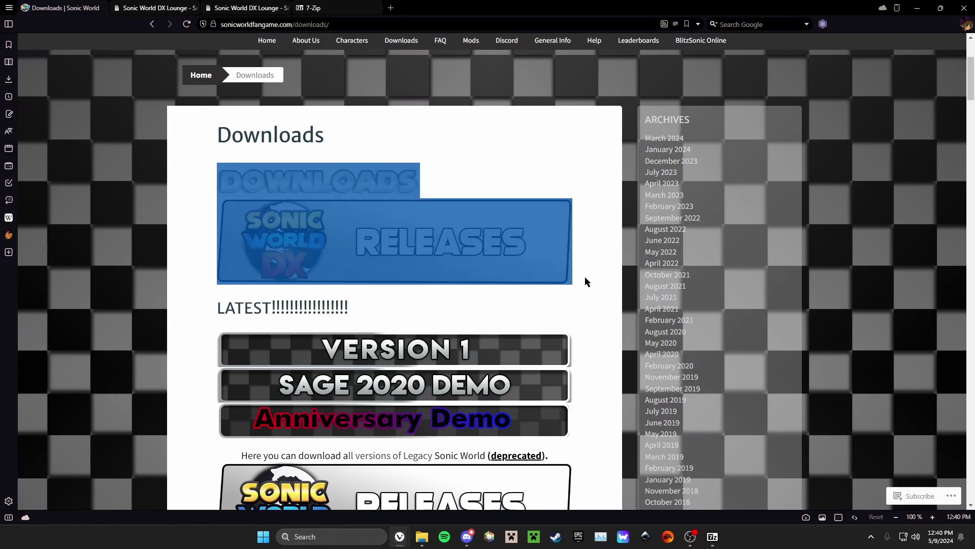
pyautogui.click(568, 299)
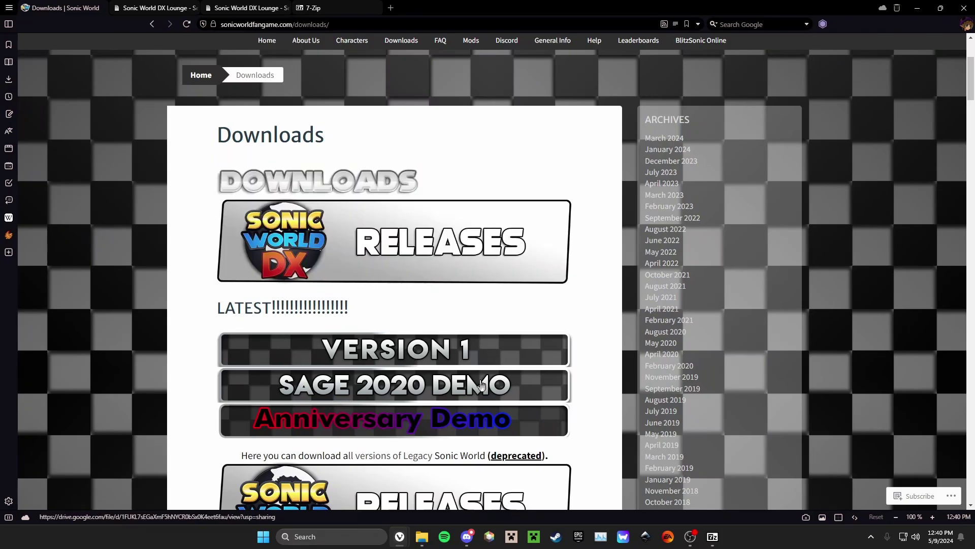
pyautogui.scroll(-3, 258, 329)
pyautogui.scroll(-1, 117, 310)
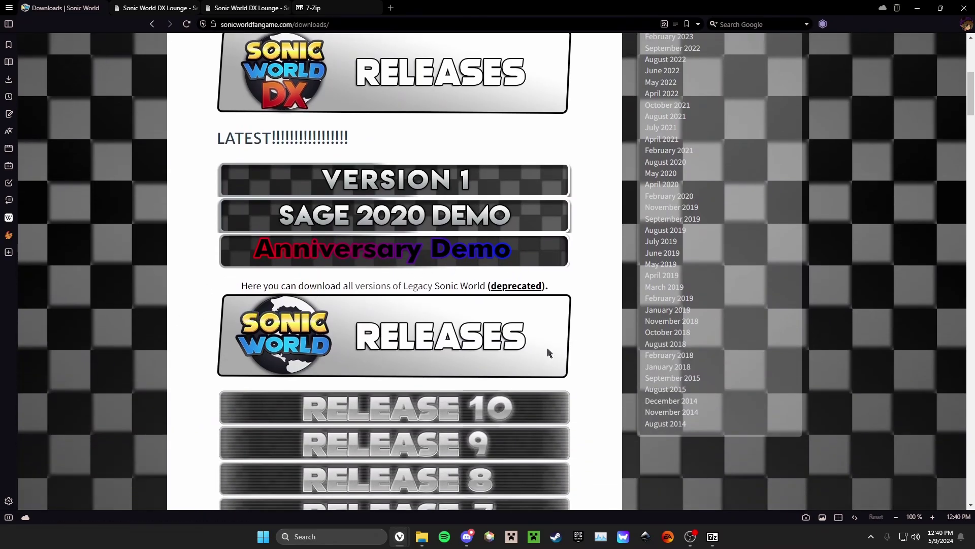
pyautogui.scroll(-3, 513, 429)
pyautogui.scroll(-2, 508, 407)
pyautogui.scroll(10, 529, 326)
pyautogui.scroll(-3, 485, 391)
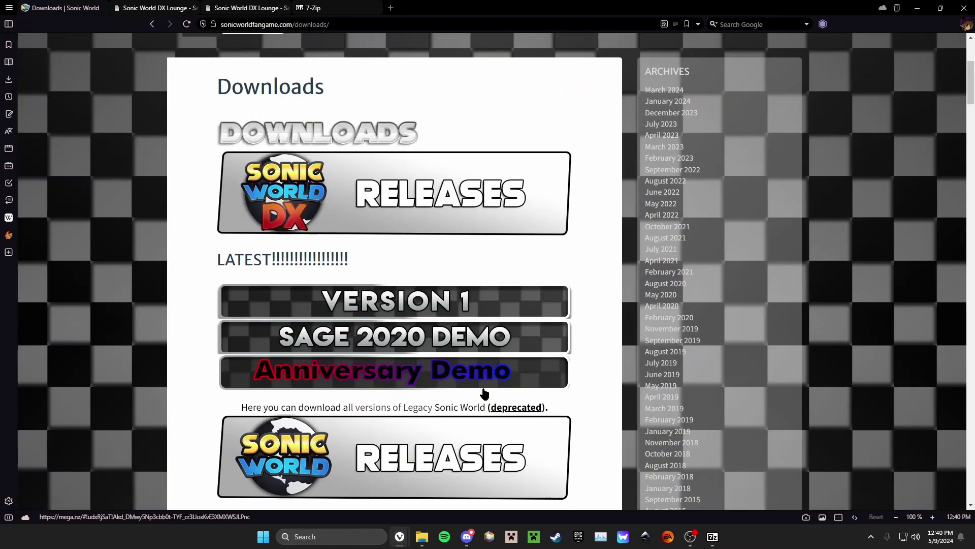
pyautogui.scroll(2, 519, 205)
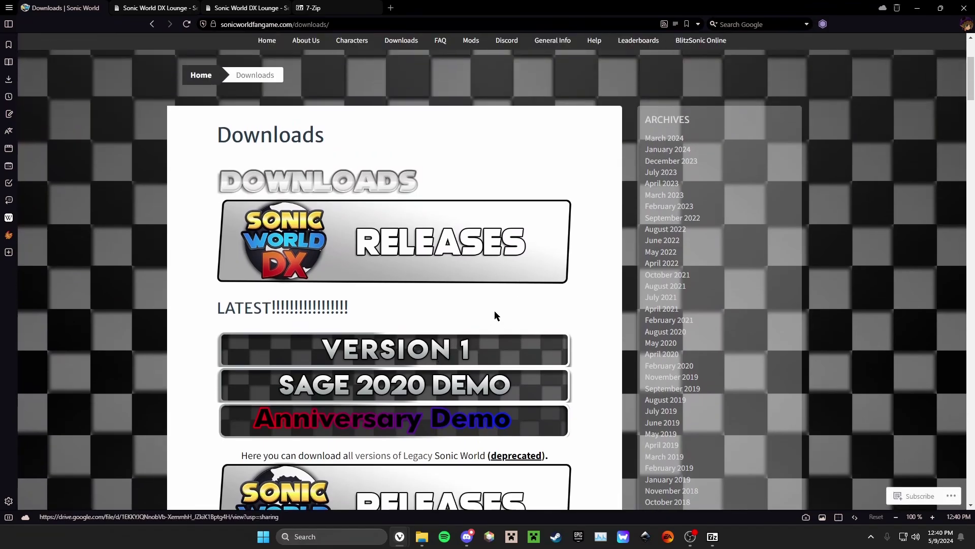
pyautogui.scroll(2, 457, 315)
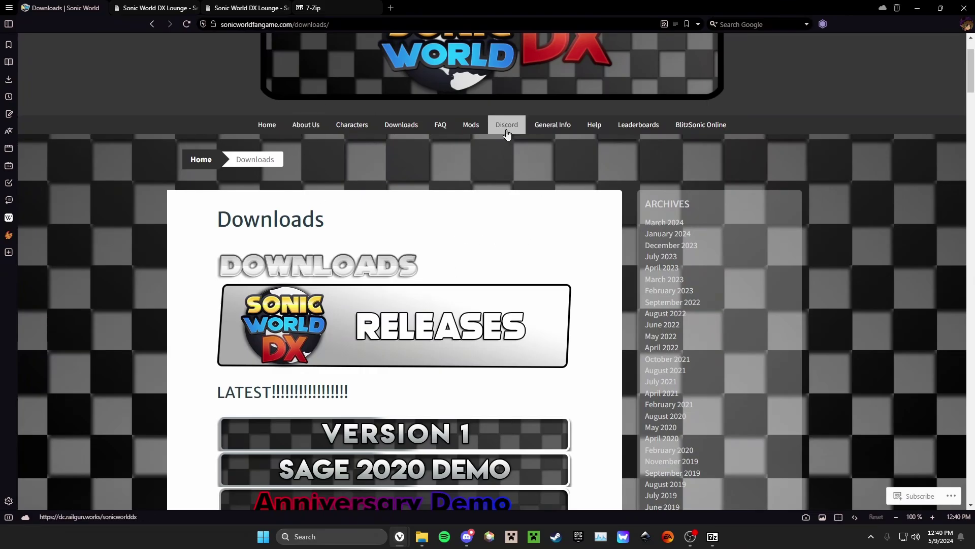
# - View the Sonic World DX Lounge invite page and switch to Discord
pyautogui.click(155, 8)
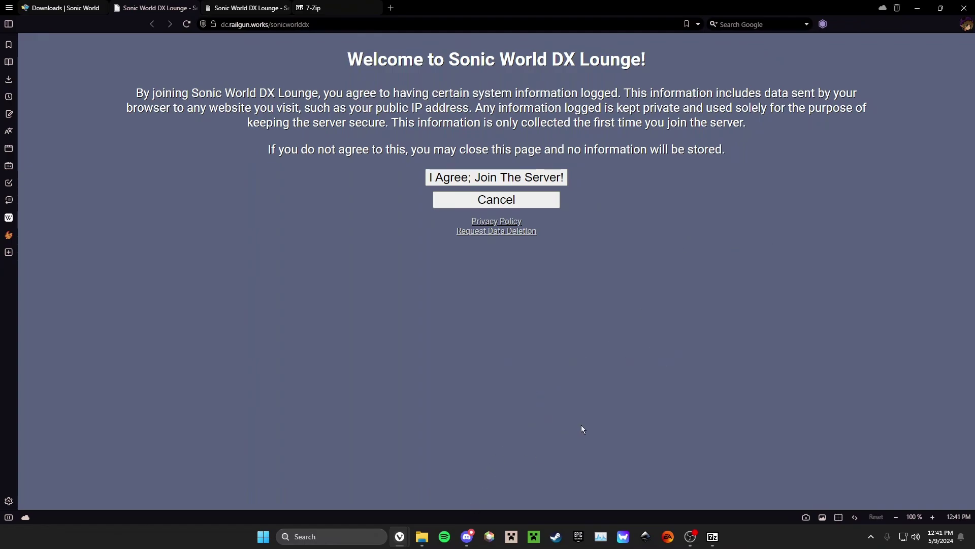
pyautogui.click(468, 533)
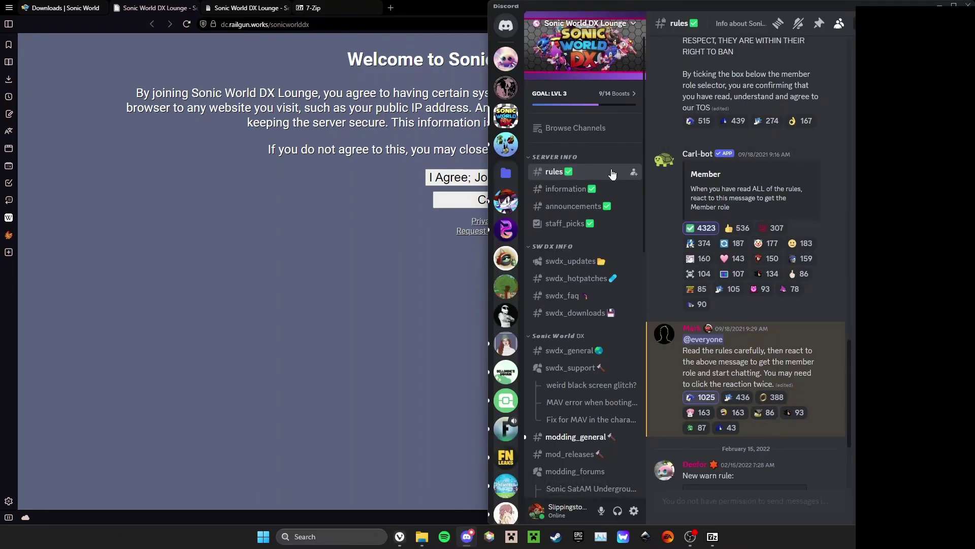
# - Read through the server's rules channel and add a reaction to Carl-bot's Member role message
pyautogui.scroll(10, 795, 160)
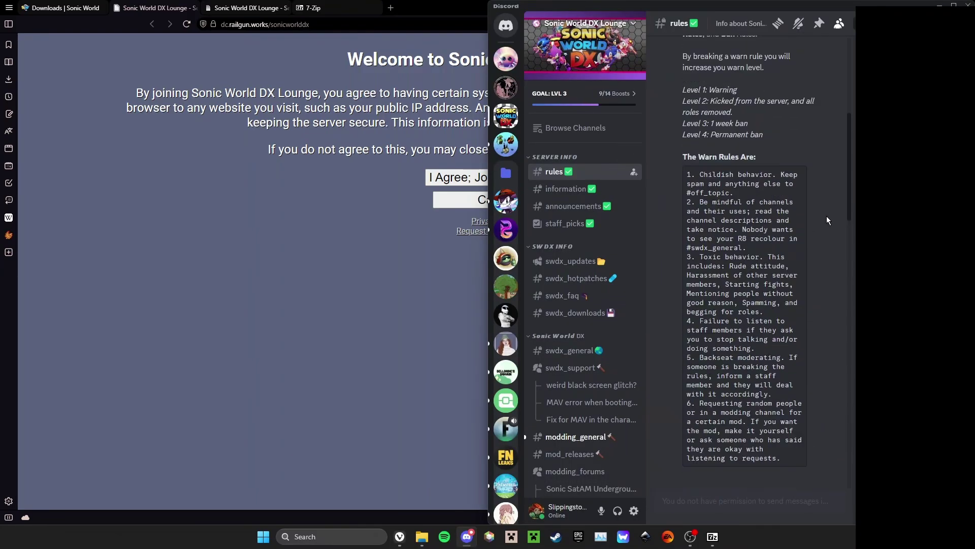
pyautogui.scroll(-4, 717, 180)
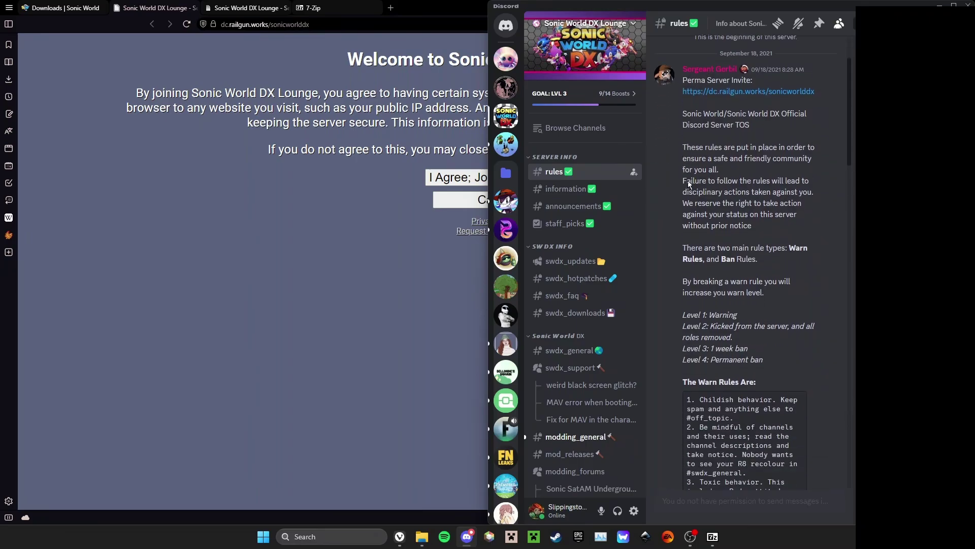
pyautogui.scroll(-10, 742, 208)
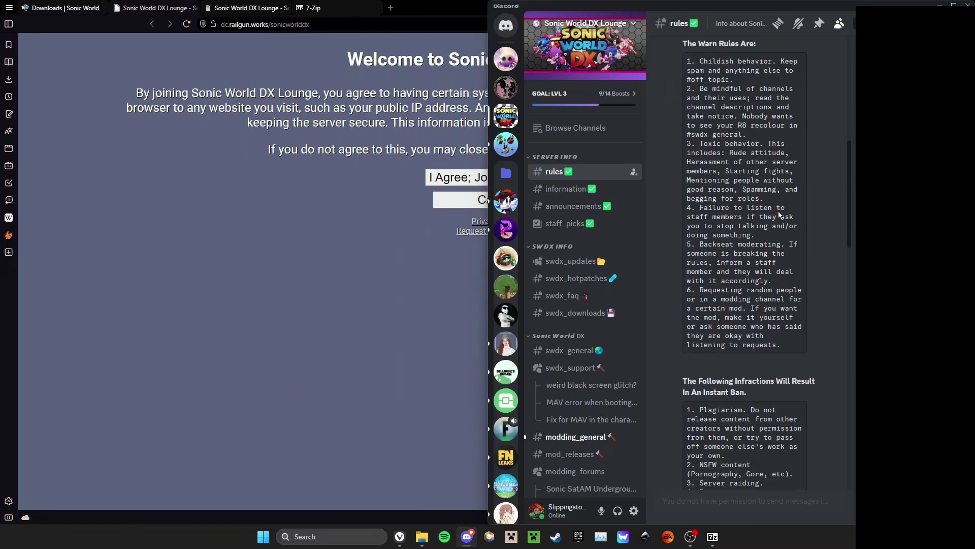
pyautogui.scroll(-5, 779, 217)
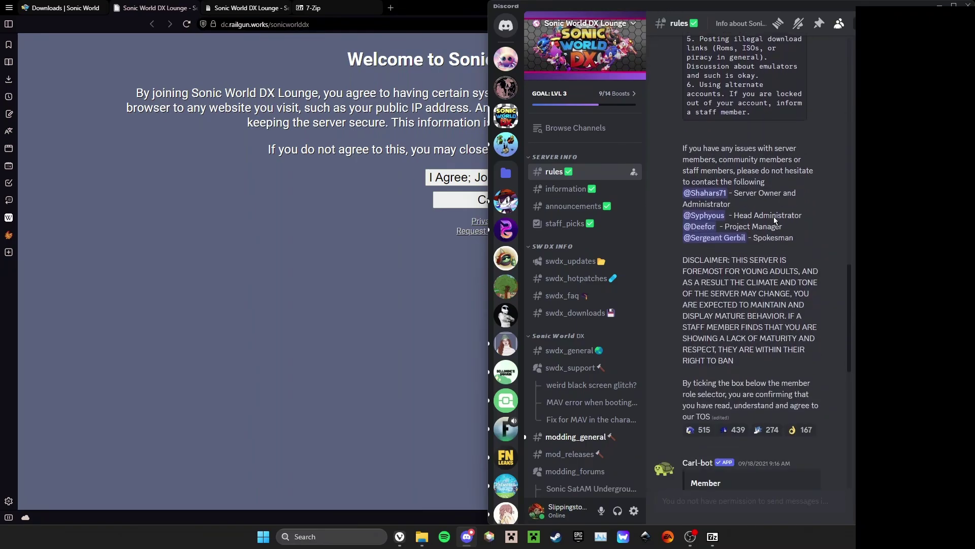
pyautogui.scroll(-4, 773, 217)
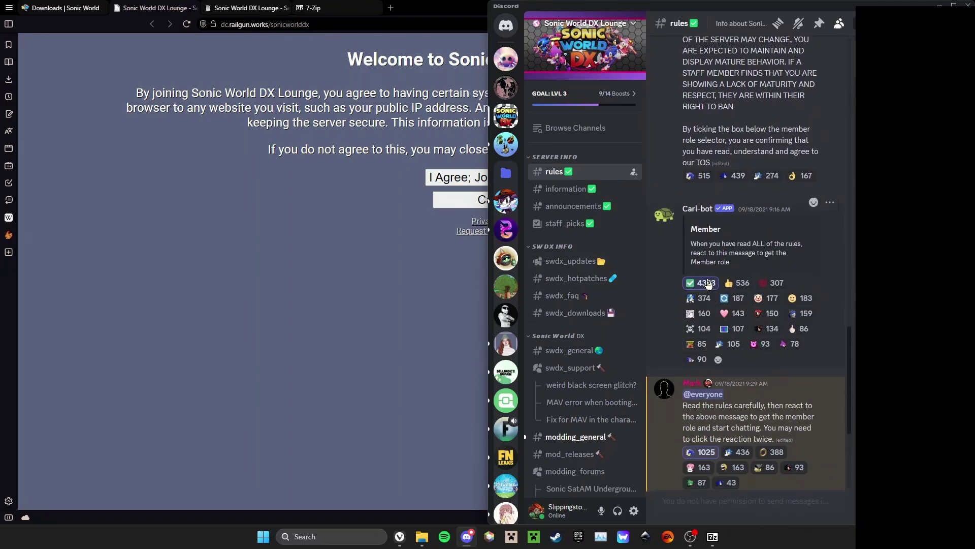
pyautogui.click(730, 344)
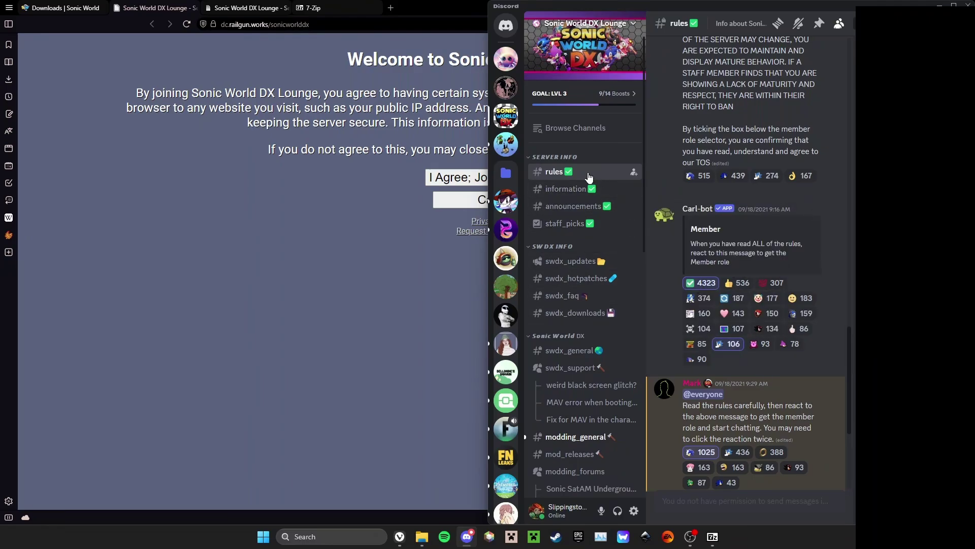
# - Open the swdx_downloads channel and review the posted UPDATE 1.2 link with its MEGA and OneDrive mirrors
pyautogui.scroll(-2, 608, 237)
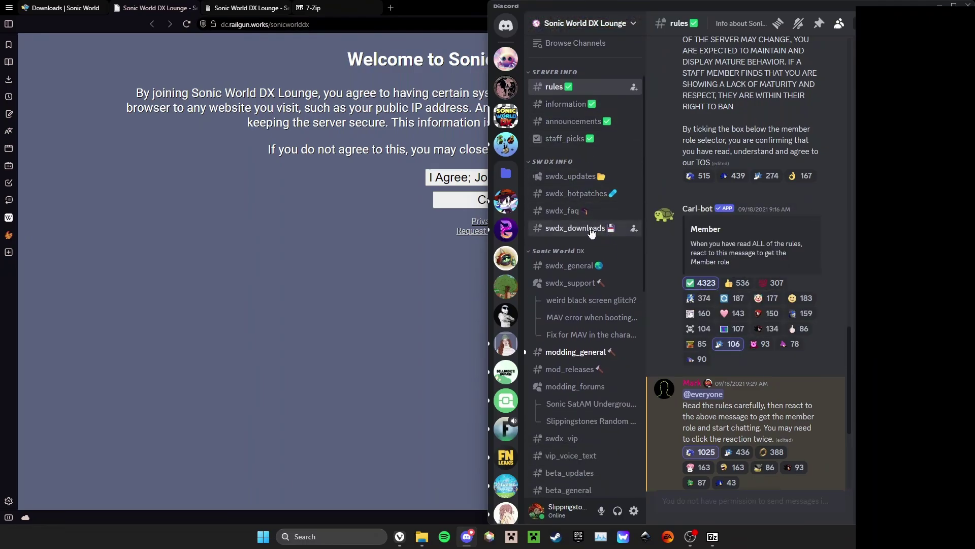
pyautogui.click(591, 233)
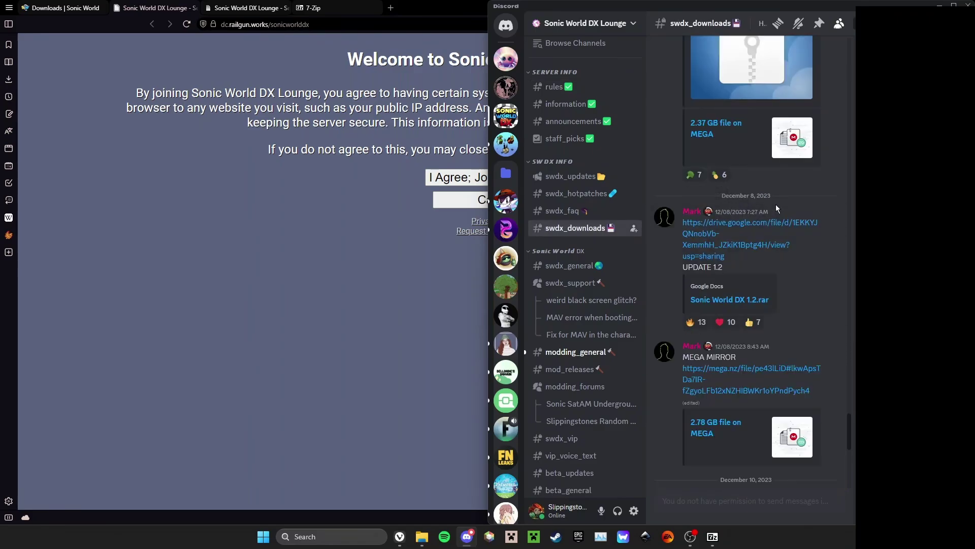
pyautogui.scroll(-8, 794, 301)
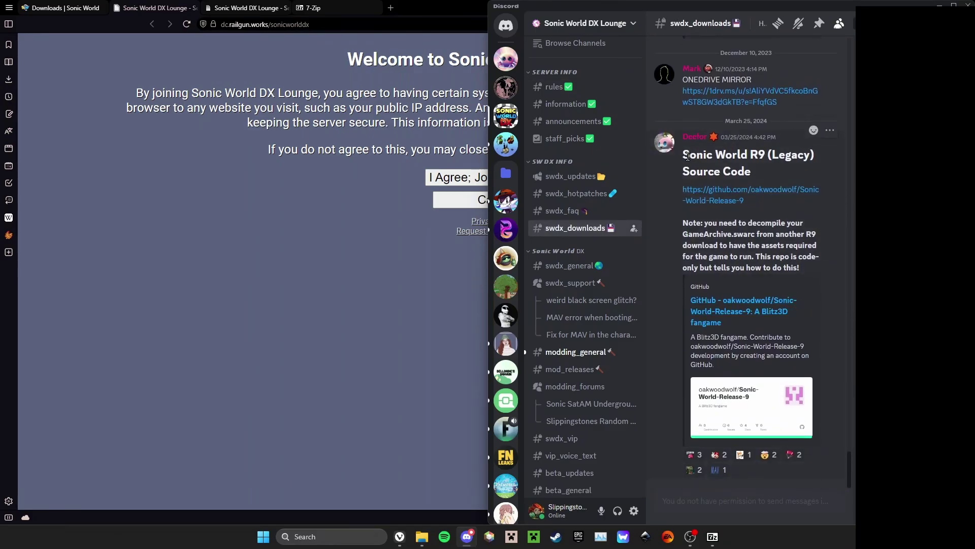
pyautogui.scroll(2, 812, 181)
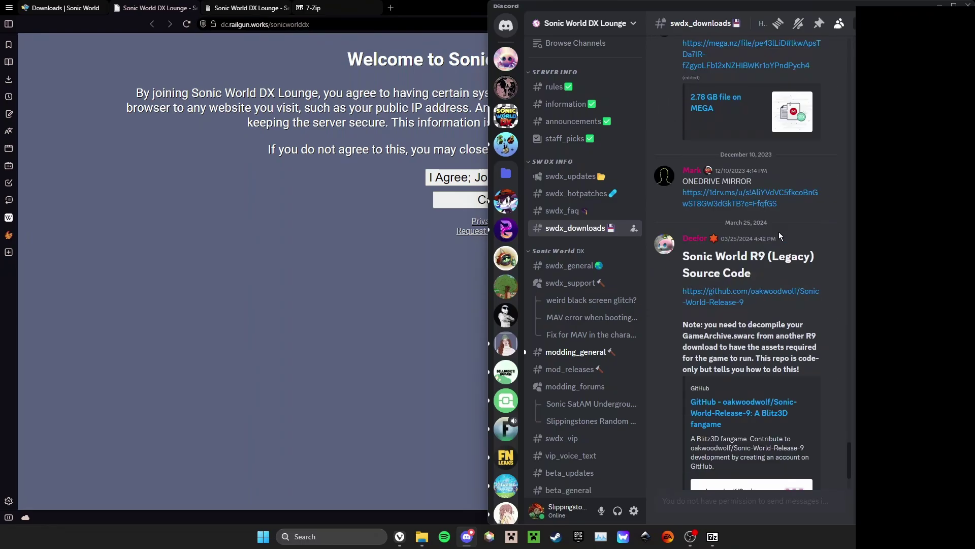
pyautogui.scroll(-1, 775, 289)
pyautogui.scroll(4, 777, 276)
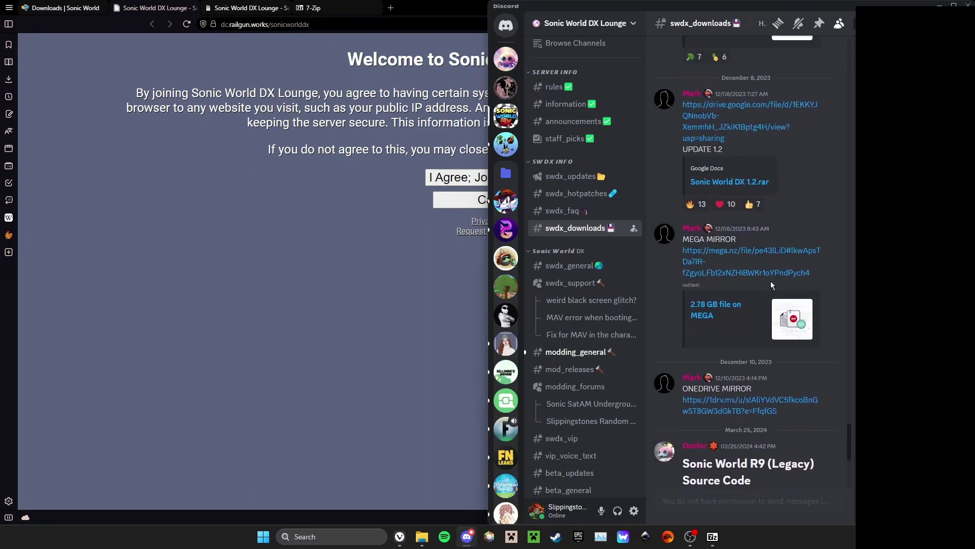
pyautogui.scroll(1, 770, 281)
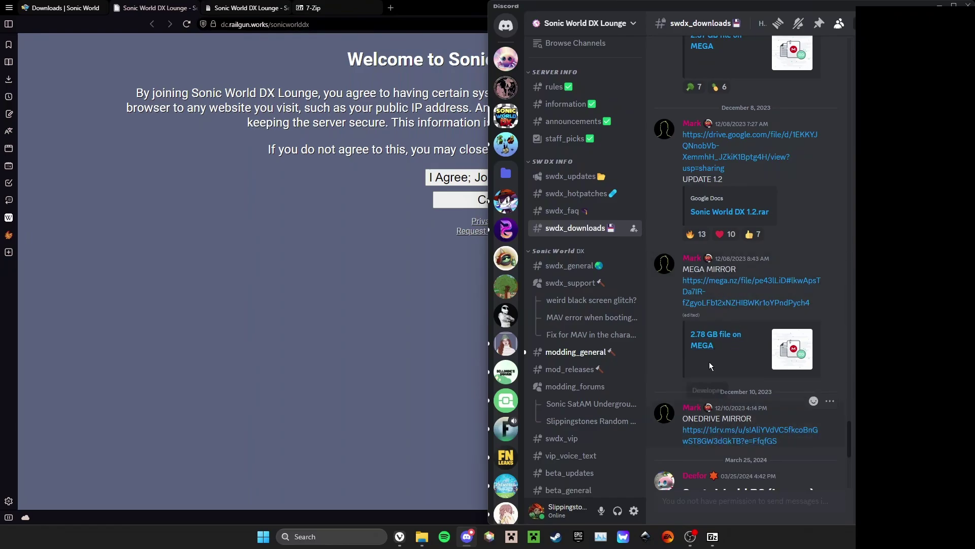
# - Open the swdx_hotpatches channel at the post with Patch_1.2.7.rar
pyautogui.scroll(2, 811, 287)
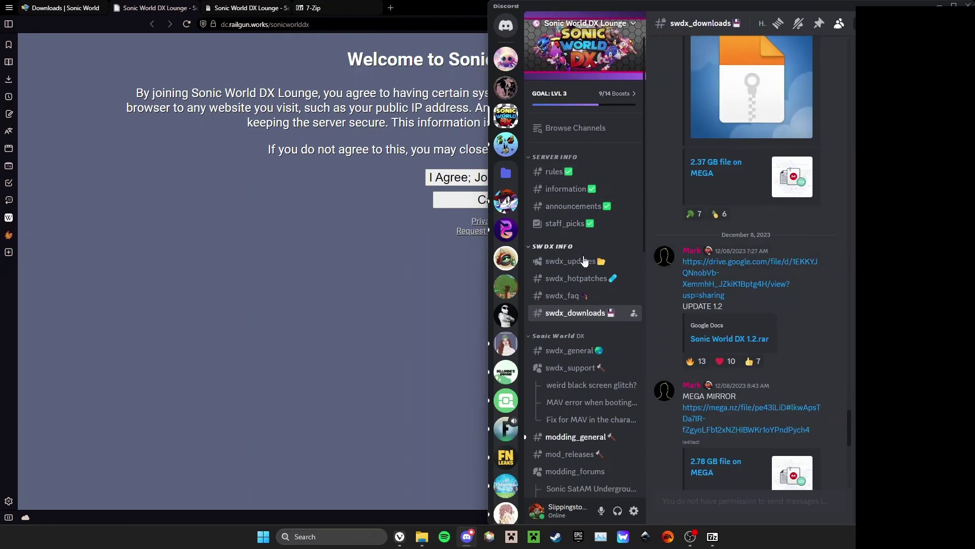
pyautogui.click(582, 283)
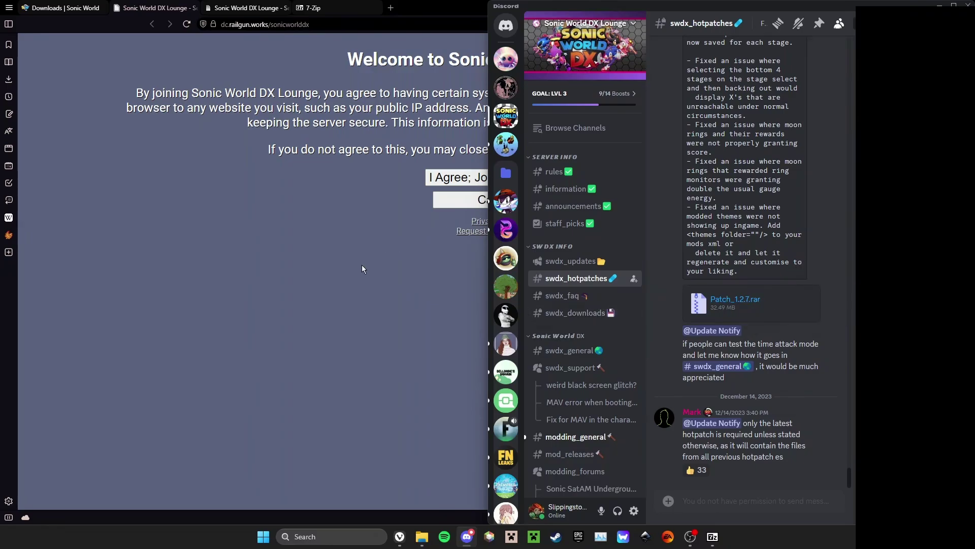
# - Switch to File Explorer and select Patch_1.2.7.rar in the Downloads folder
pyautogui.moveTo(426, 542)
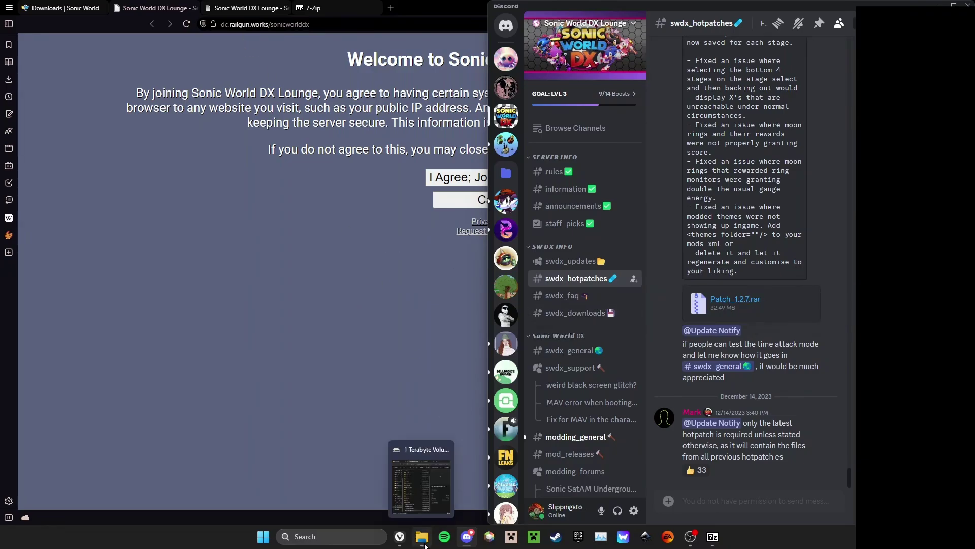
pyautogui.click(420, 473)
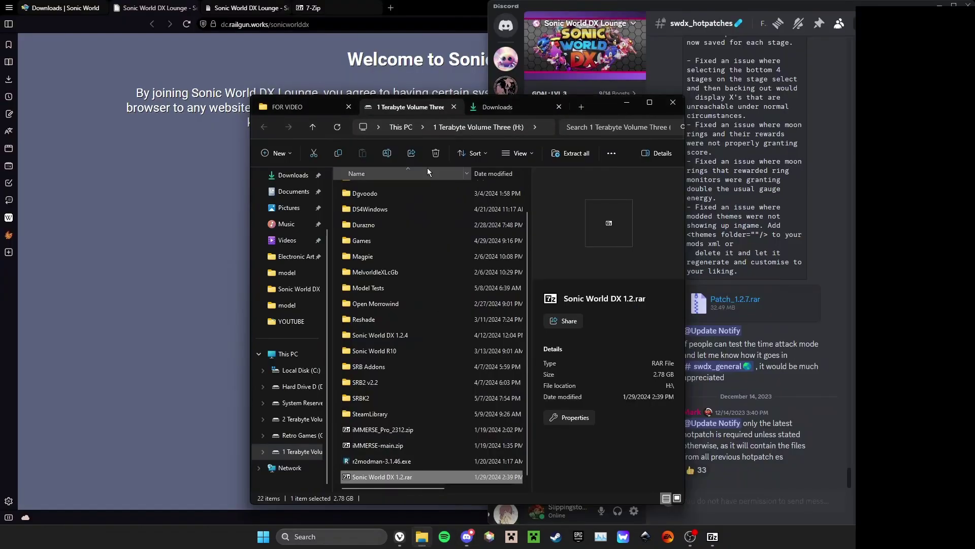
pyautogui.click(489, 107)
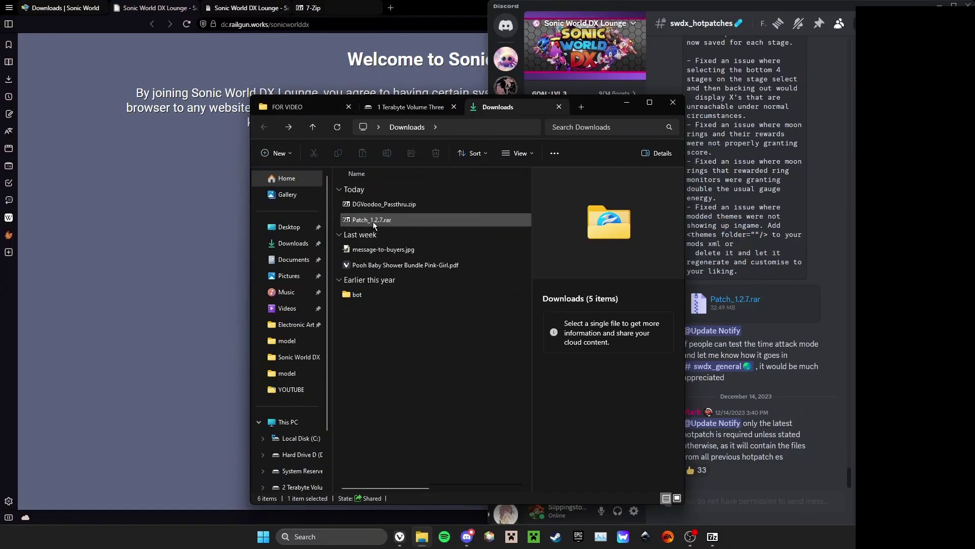
pyautogui.click(395, 222)
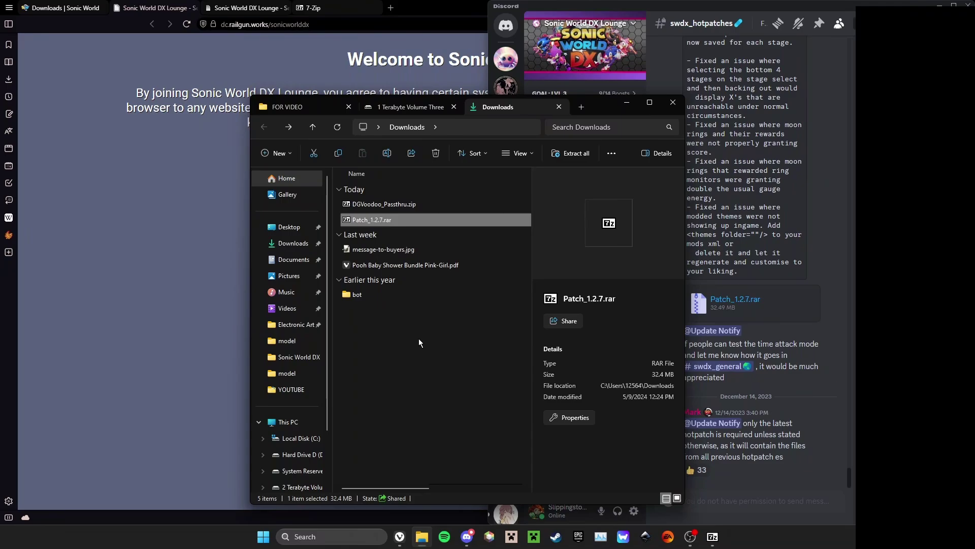
# - Extract Patch_1.2.7.rar into a Patch_1.2.7 folder inside Downloads
pyautogui.click(459, 331)
pyautogui.click(379, 224)
pyautogui.rightClick(378, 226)
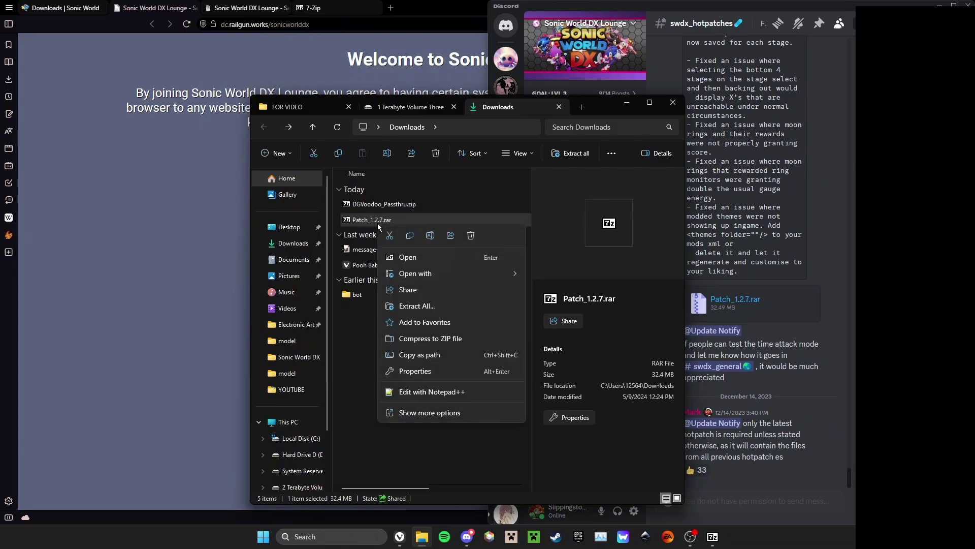
pyautogui.click(440, 304)
pyautogui.click(579, 364)
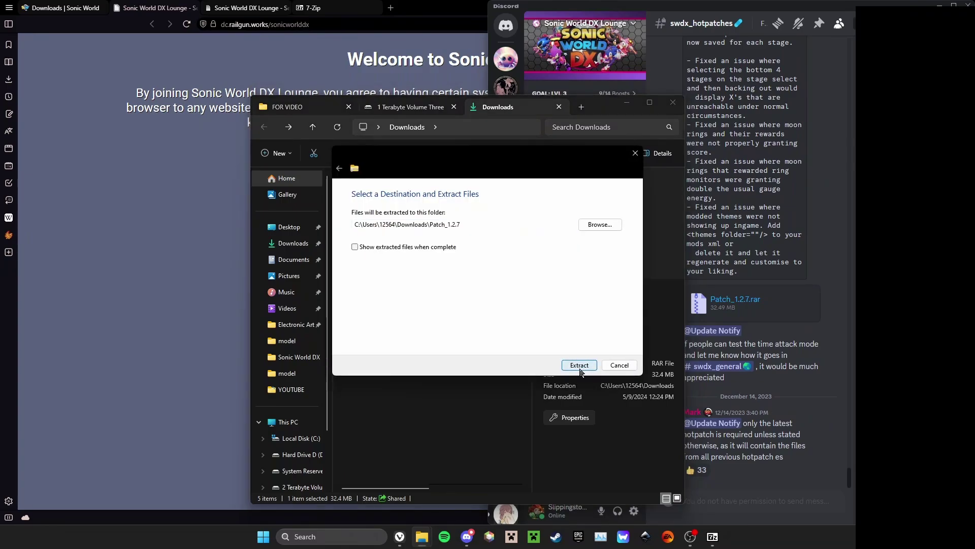
pyautogui.click(462, 364)
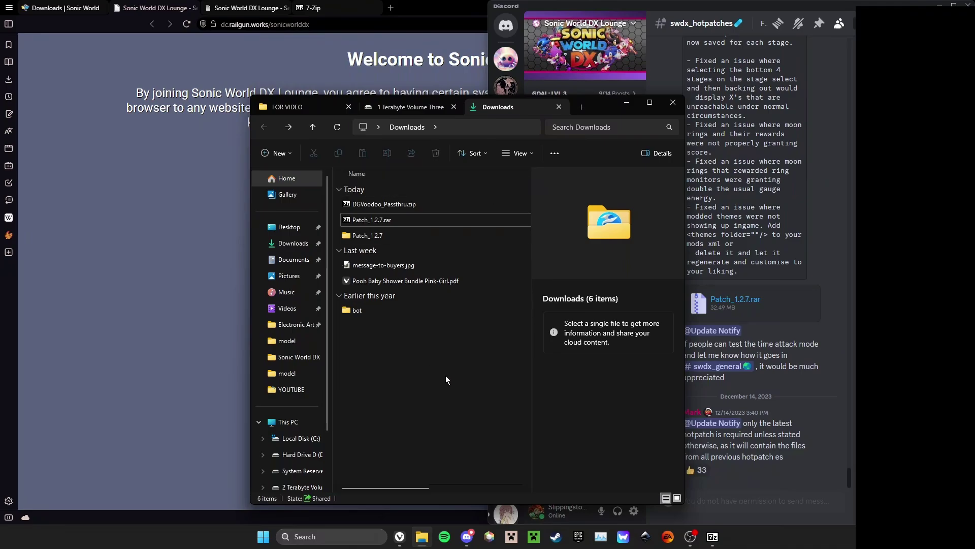
pyautogui.rightClick(388, 221)
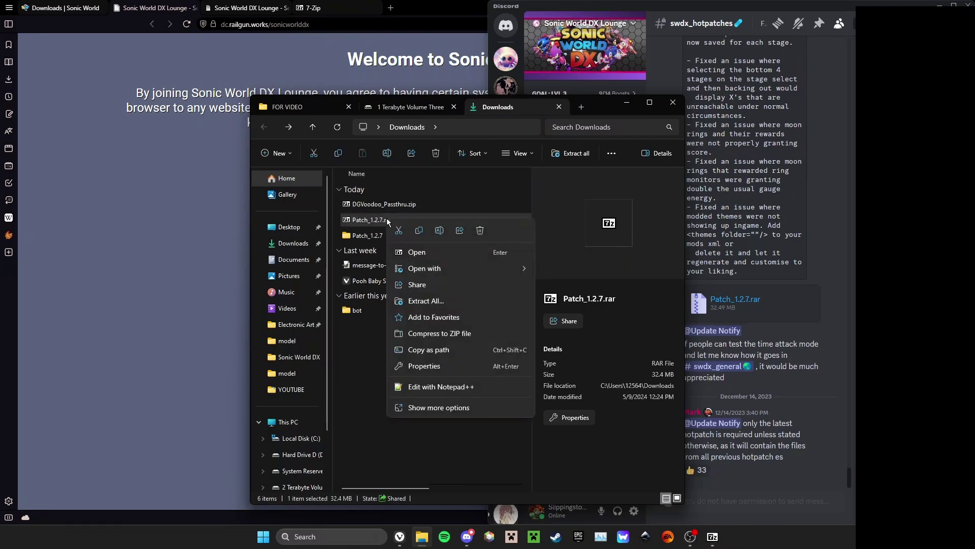
pyautogui.click(367, 359)
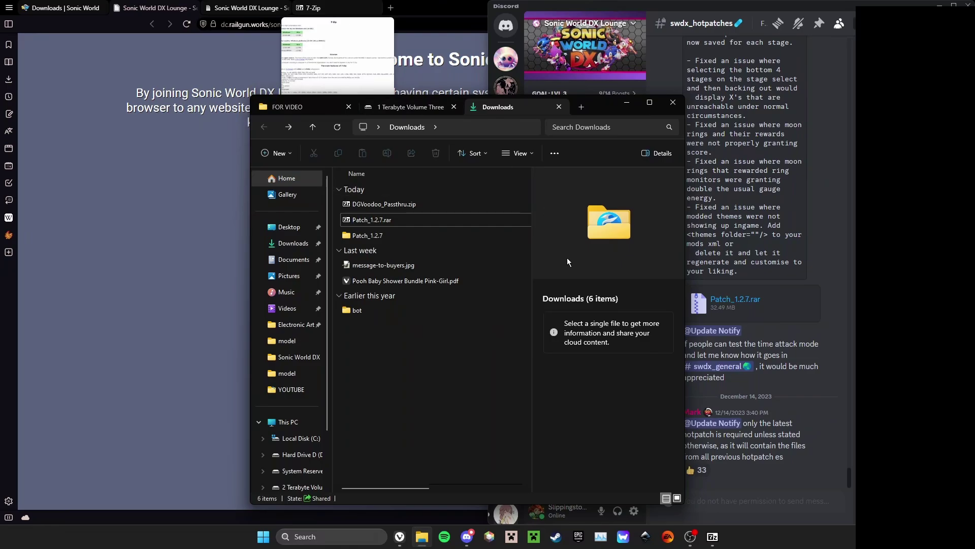
pyautogui.rightClick(396, 219)
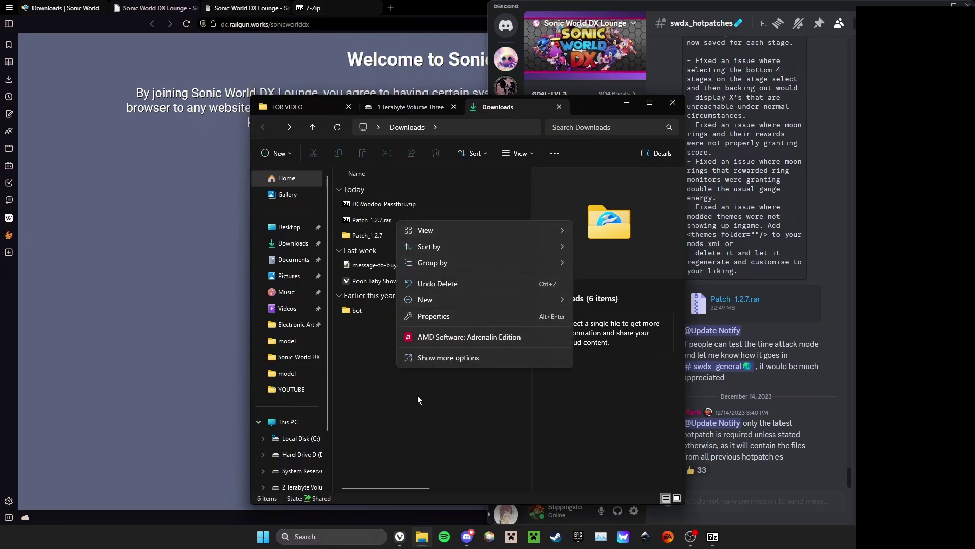
pyautogui.press('Escape')
# - View the 7-Zip website's download page in the browser and return to the Downloads folder in File Explorer
pyautogui.click(322, 12)
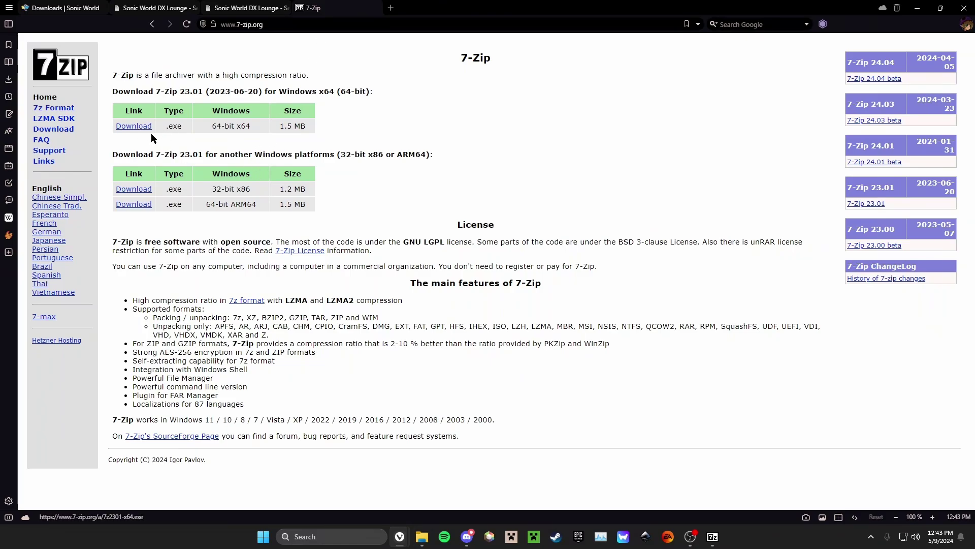
pyautogui.moveTo(426, 538)
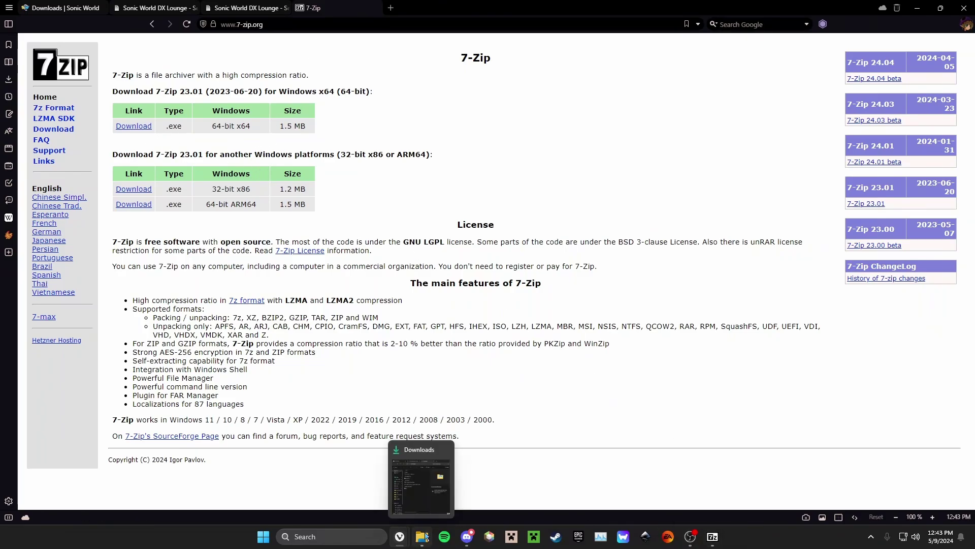
pyautogui.click(417, 504)
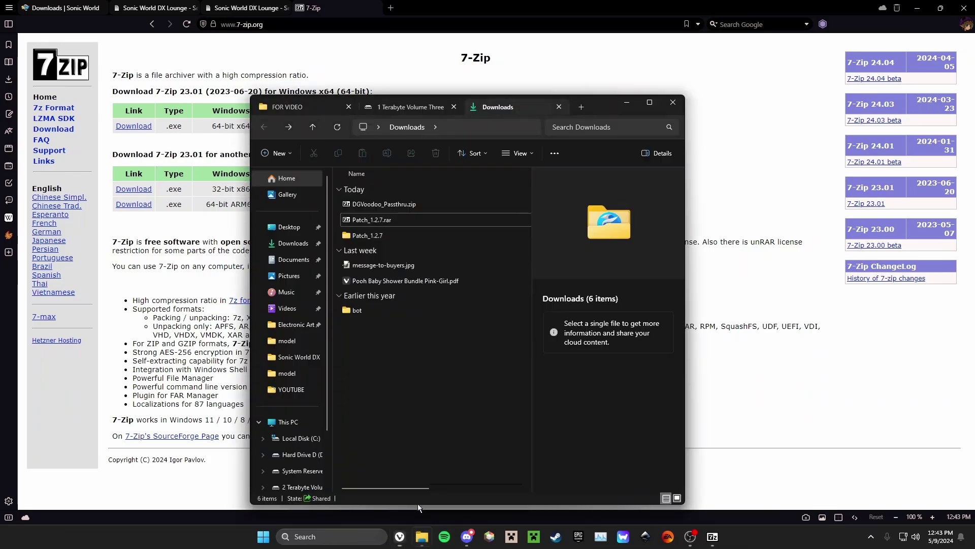
# - Check the properties of Patch_1.2.7.rar for the program that opens it, and close them
pyautogui.rightClick(377, 228)
pyautogui.click(365, 223)
pyautogui.rightClick(364, 223)
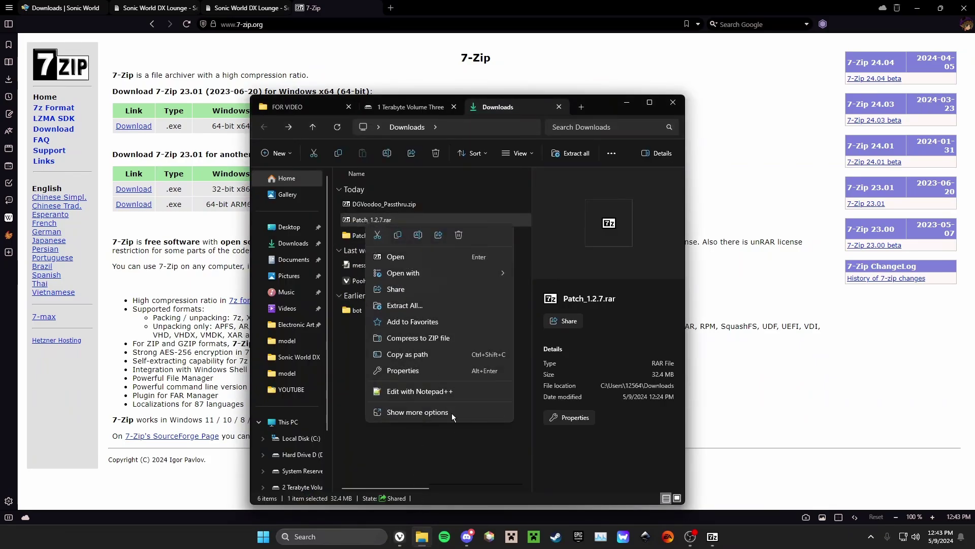
pyautogui.click(403, 370)
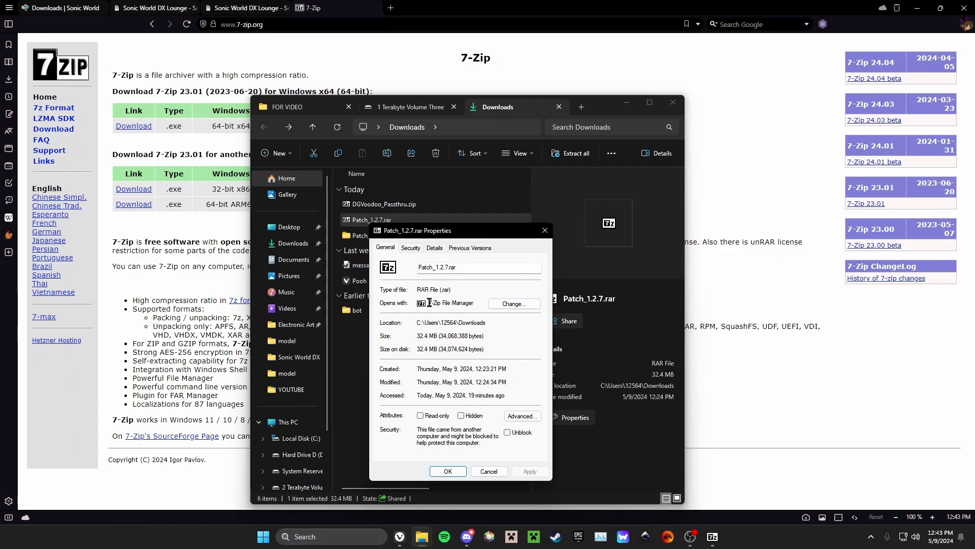
pyautogui.click(548, 234)
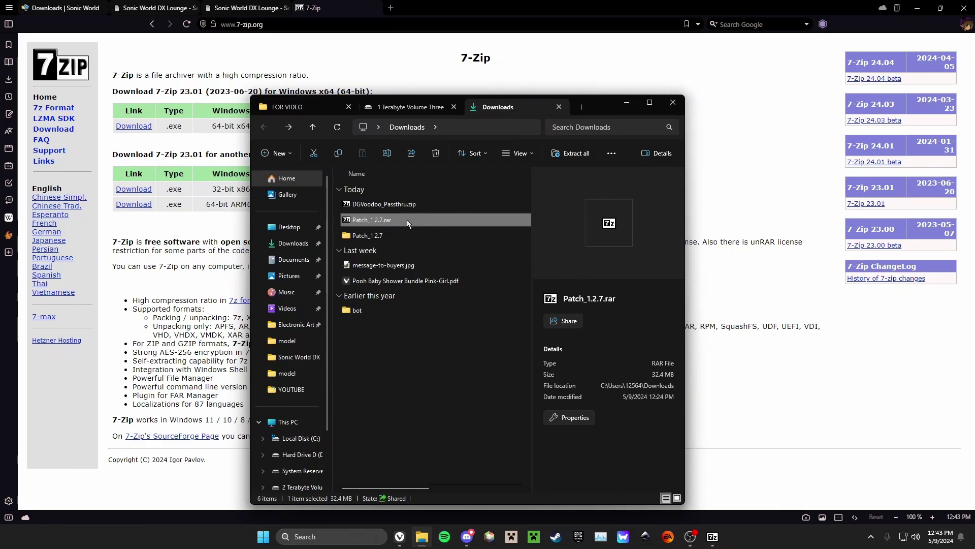
# - Extract the Sonic World DX 1.2.4 folder from Sonic World DX 1.2.rar into the FOR VIDEO folder and open it
pyautogui.click(713, 537)
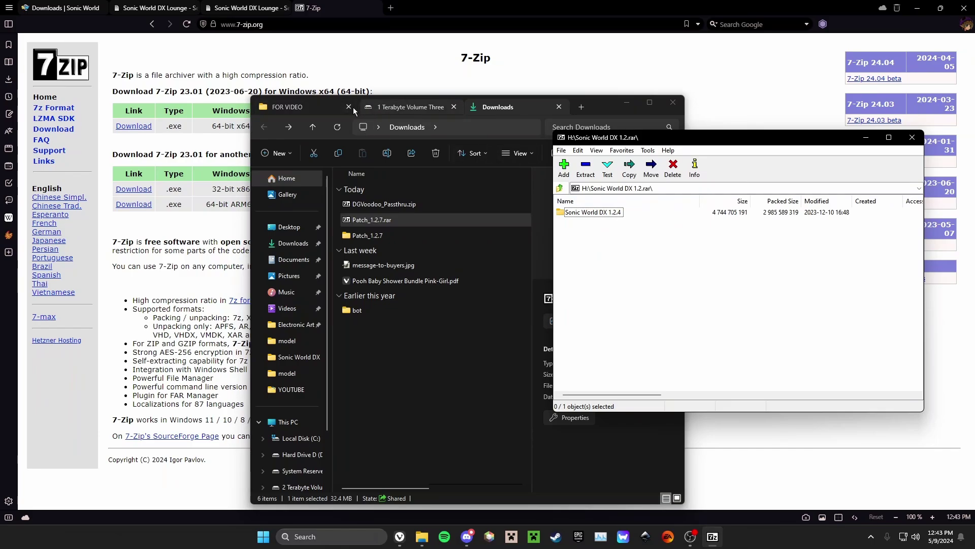
pyautogui.click(305, 107)
pyautogui.click(730, 297)
pyautogui.moveTo(586, 214); pyautogui.dragTo(380, 230)
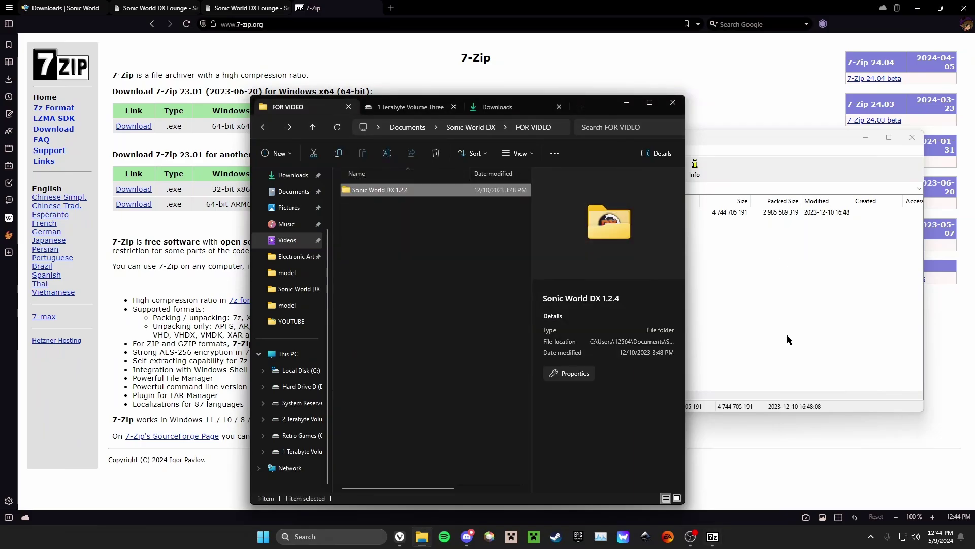
pyautogui.click(432, 285)
pyautogui.doubleClick(364, 191)
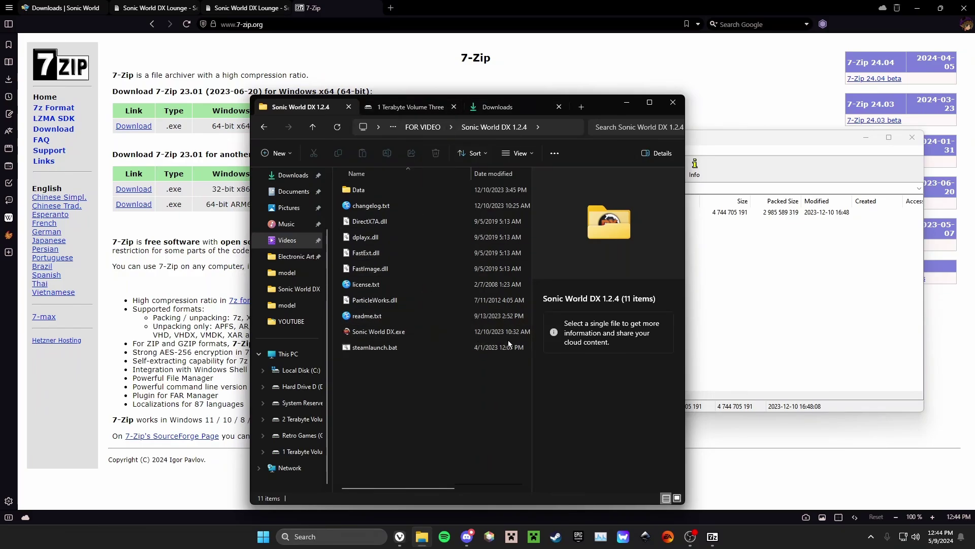
# - Cut Sonic World DX.exe, changelog.txt and the Data folder from the inner Patch 1.2.7 folder in Downloads
pyautogui.click(501, 107)
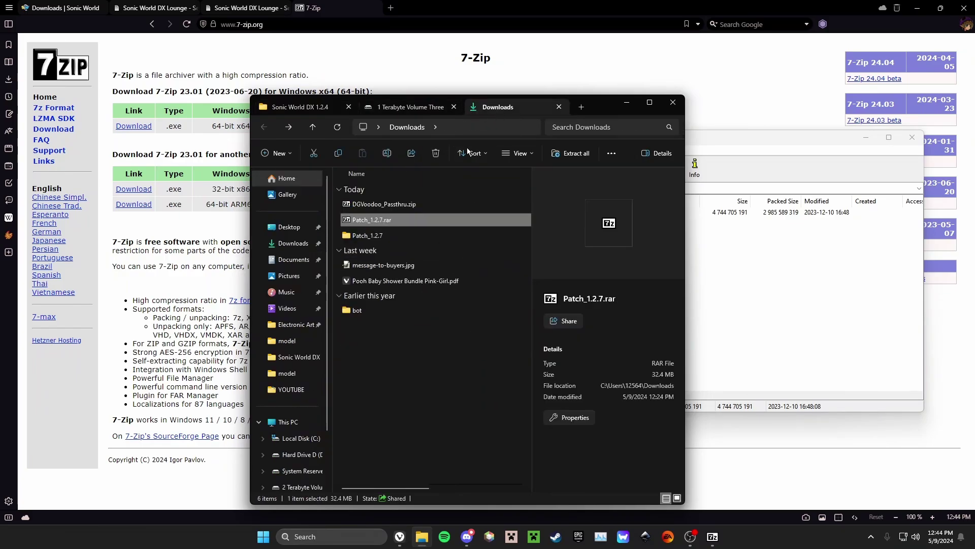
pyautogui.click(394, 240)
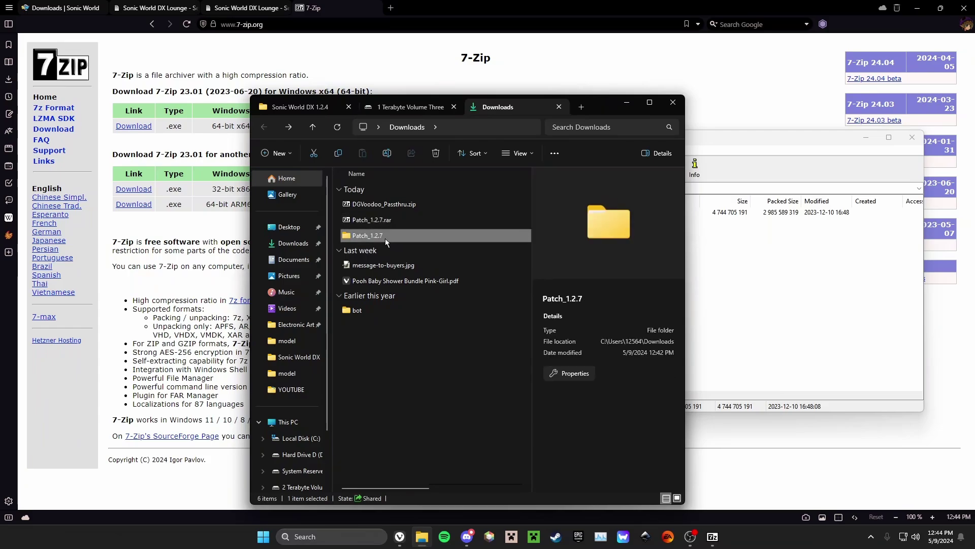
pyautogui.doubleClick(385, 239)
pyautogui.doubleClick(373, 205)
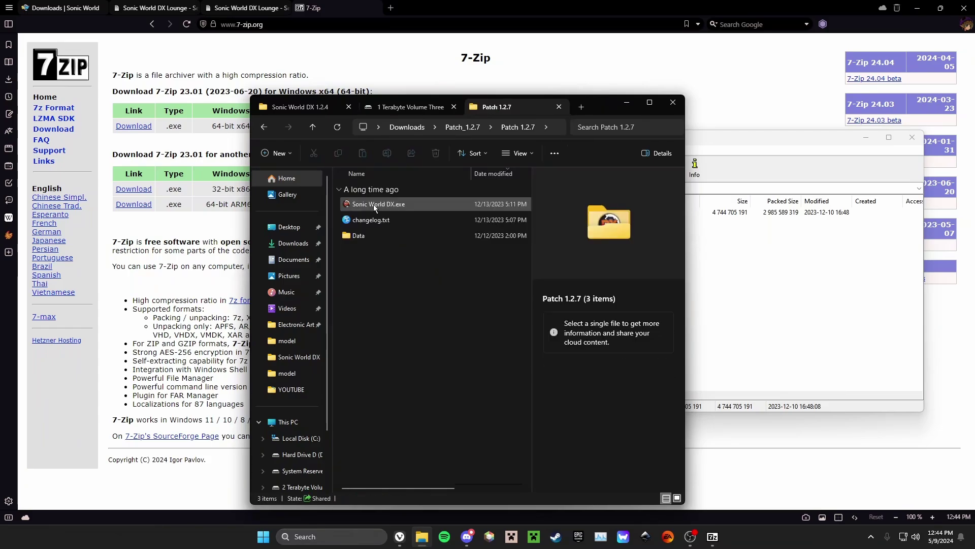
pyautogui.moveTo(402, 294); pyautogui.dragTo(328, 187)
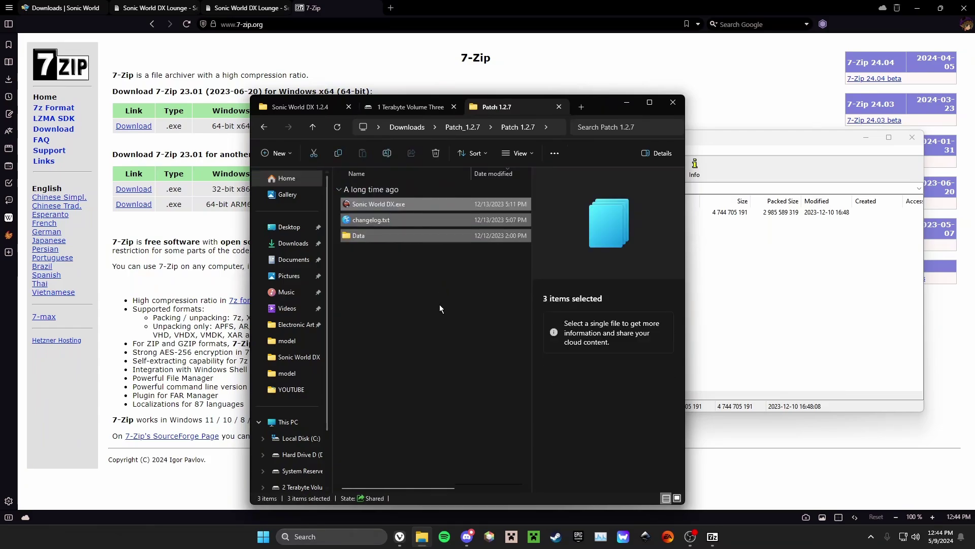
pyautogui.click(405, 303)
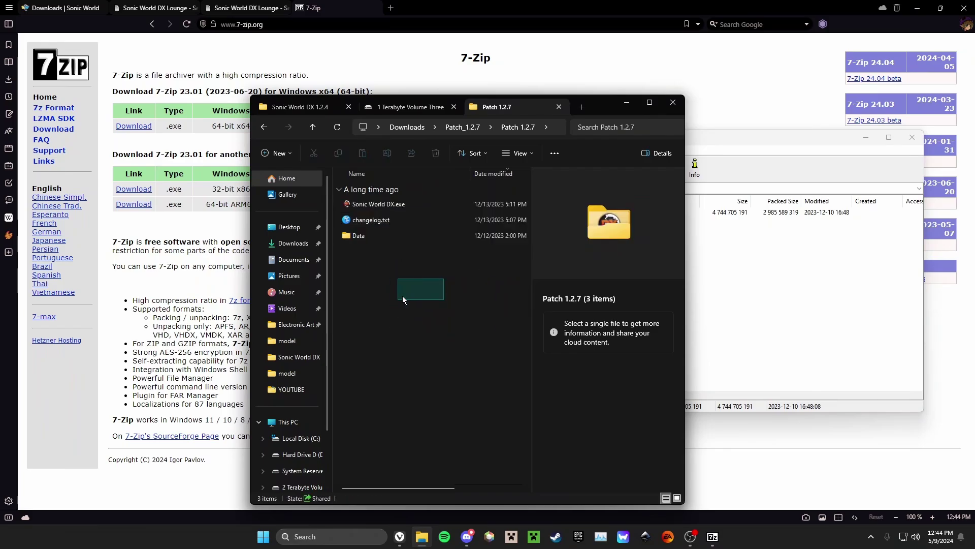
pyautogui.moveTo(381, 265); pyautogui.dragTo(345, 199)
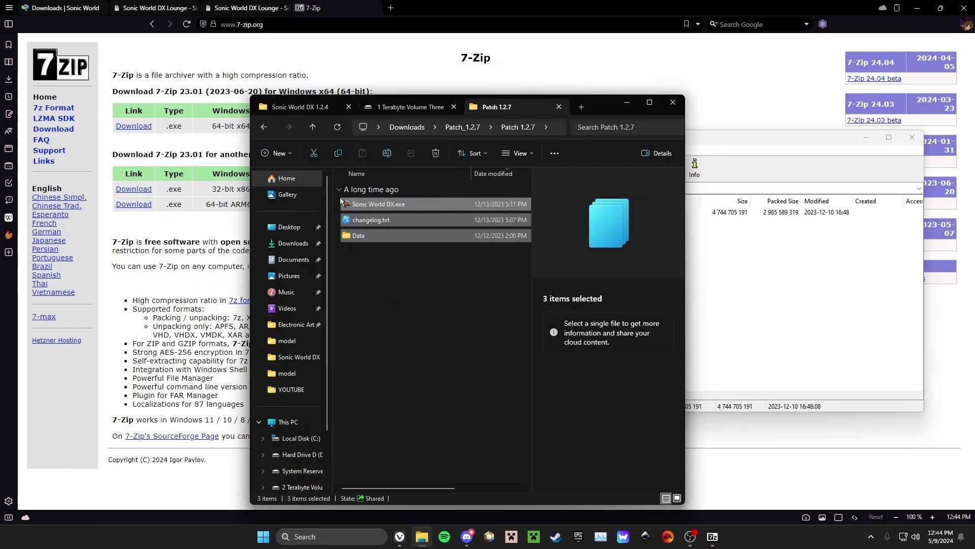
pyautogui.rightClick(414, 204)
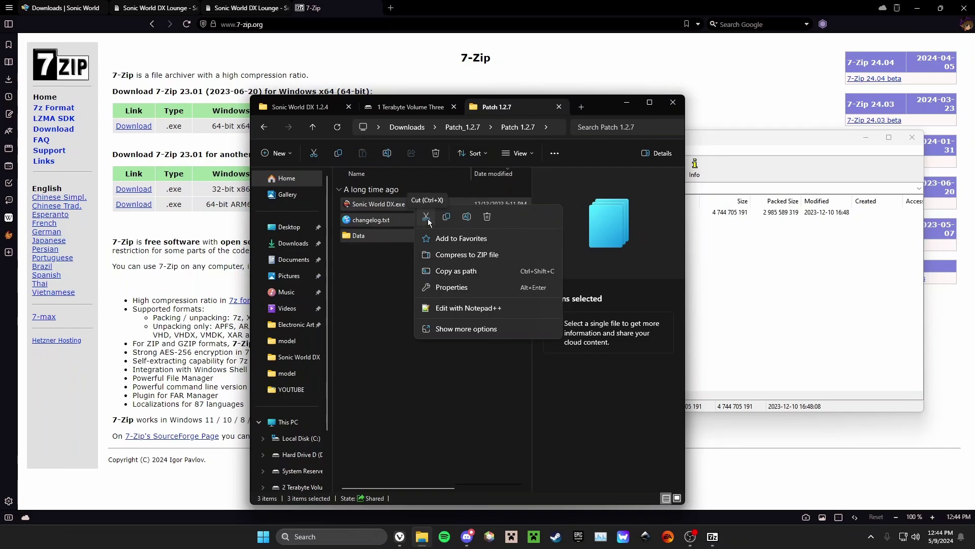
pyautogui.click(427, 218)
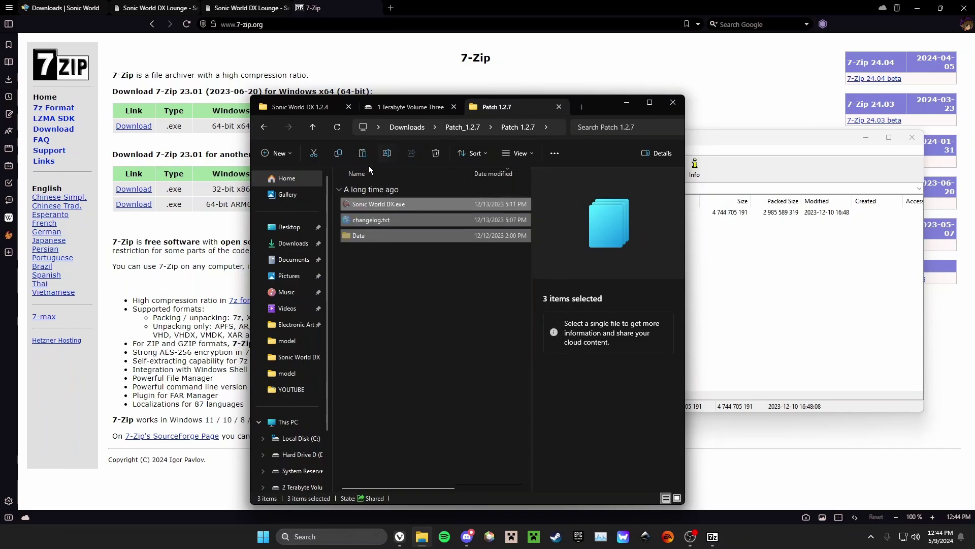
# - Paste the patch files into the Sonic World DX 1.2.4 folder, replacing the files there, and close the 7-Zip archive window
pyautogui.click(299, 106)
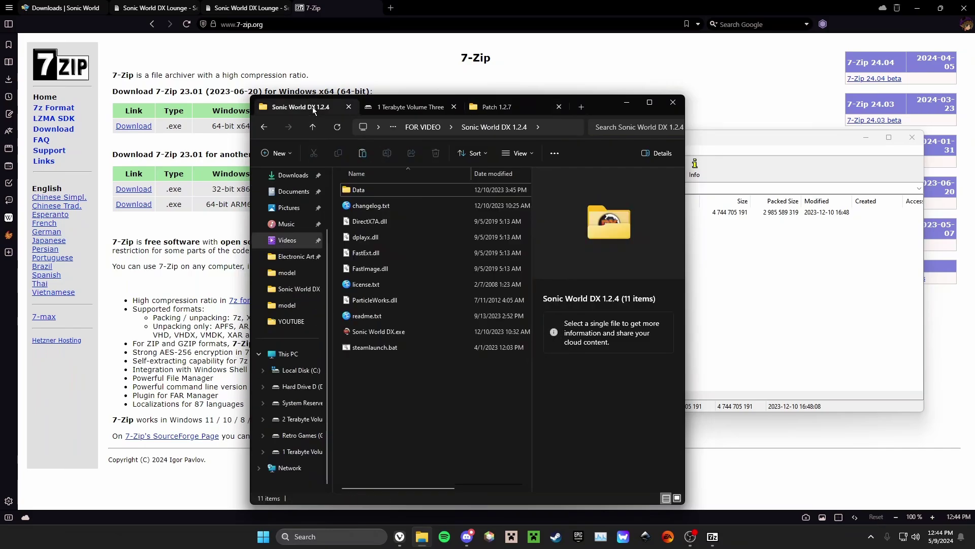
pyautogui.rightClick(401, 405)
pyautogui.press('Escape')
pyautogui.rightClick(387, 431)
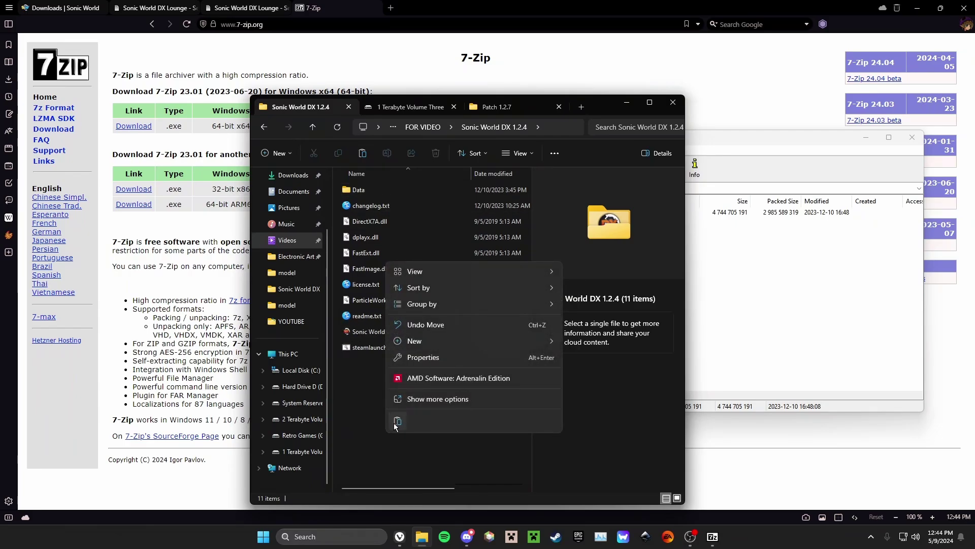
pyautogui.click(396, 422)
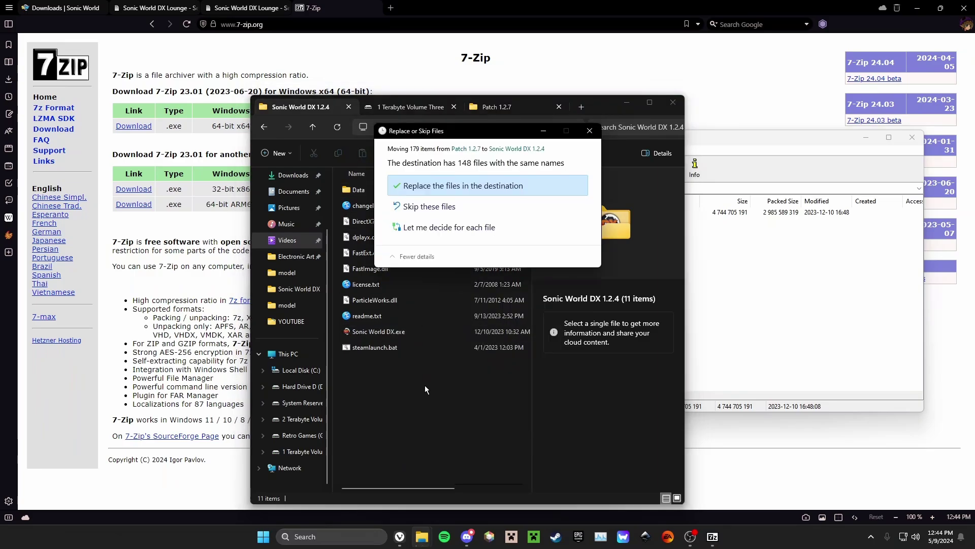
pyautogui.moveTo(506, 129); pyautogui.dragTo(503, 257)
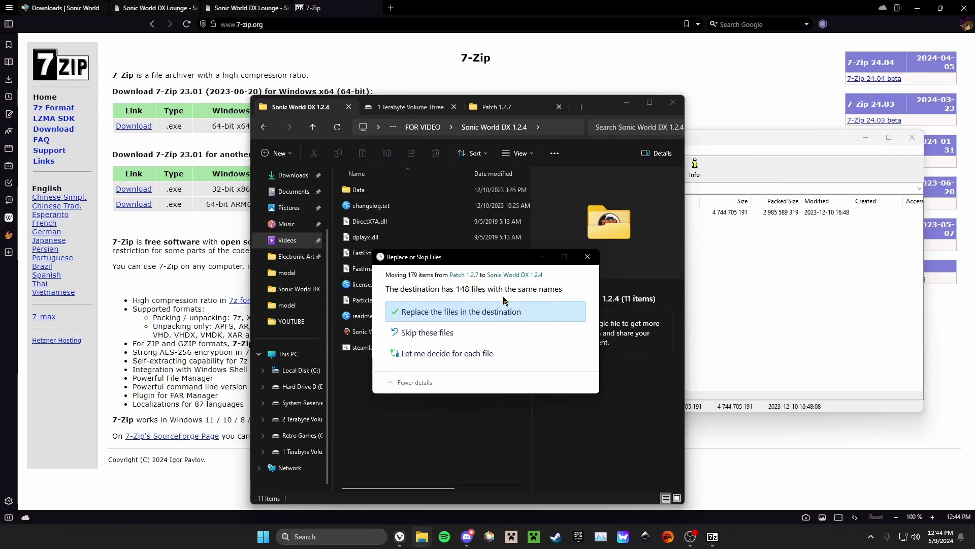
pyautogui.click(429, 315)
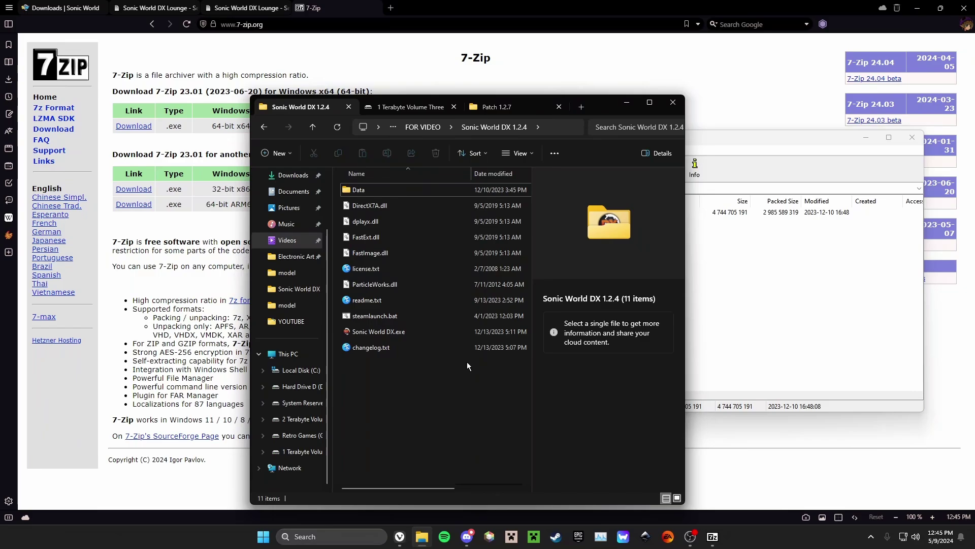
pyautogui.click(763, 325)
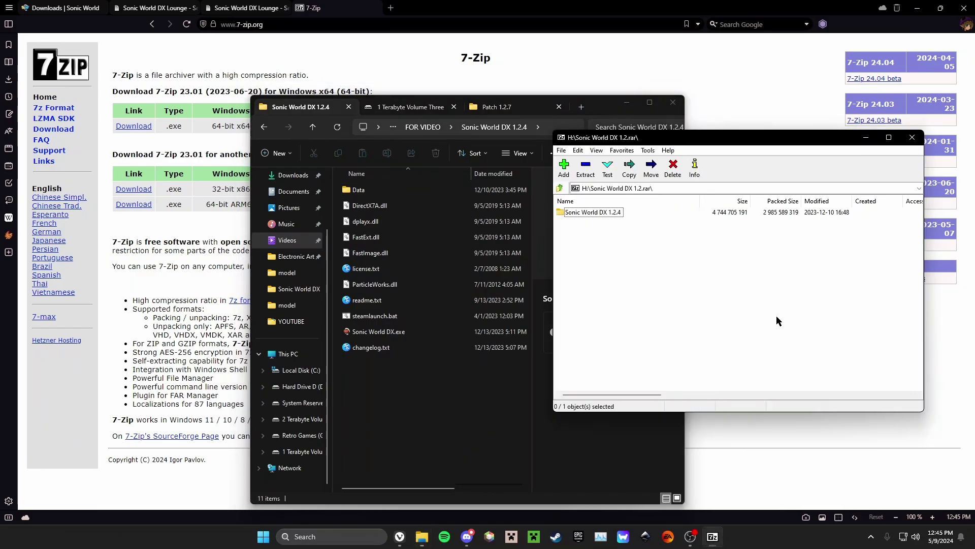
pyautogui.click(913, 137)
# - Switch to Discord and open the pinned DGVOODOO2 MAV fix post in swdx_support at its DGVoodoo zip attachments
pyautogui.click(477, 534)
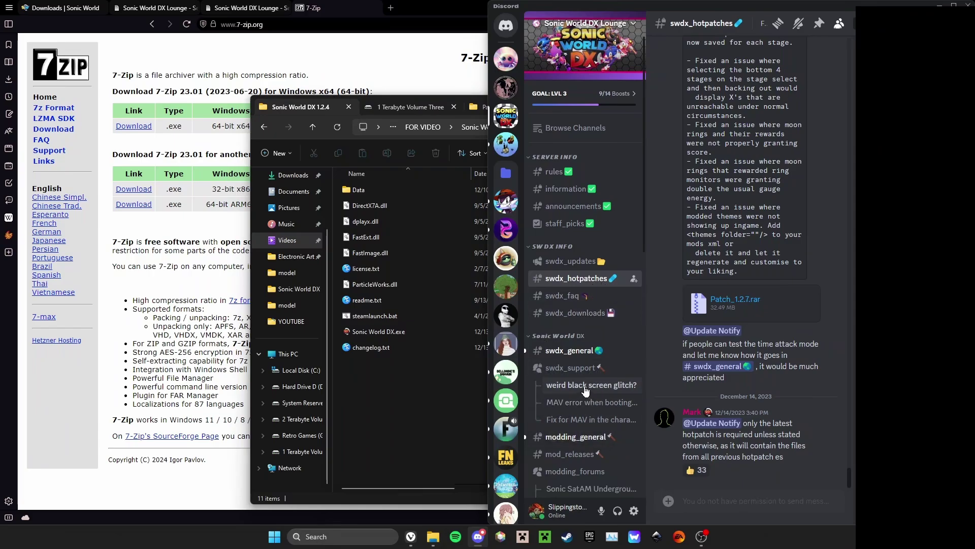
pyautogui.moveTo(577, 377)
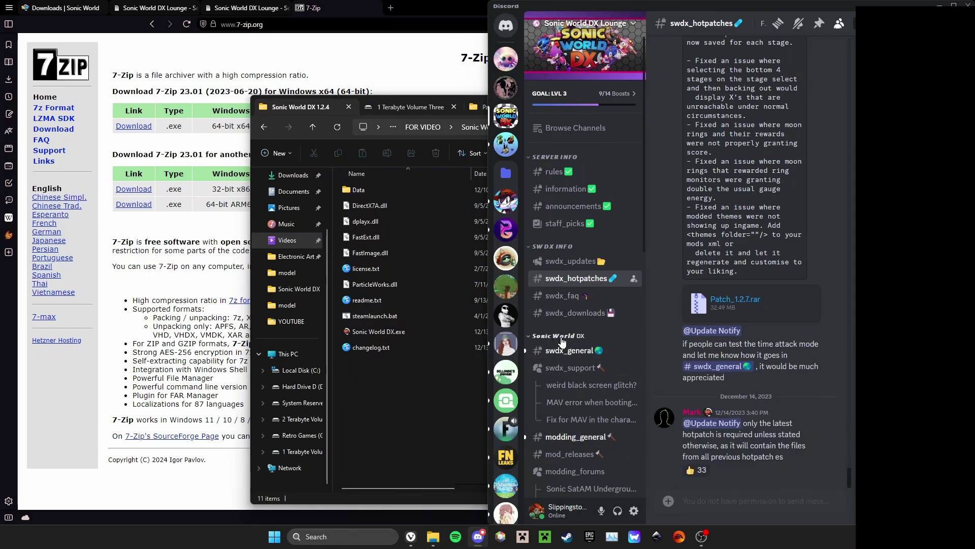
pyautogui.click(577, 368)
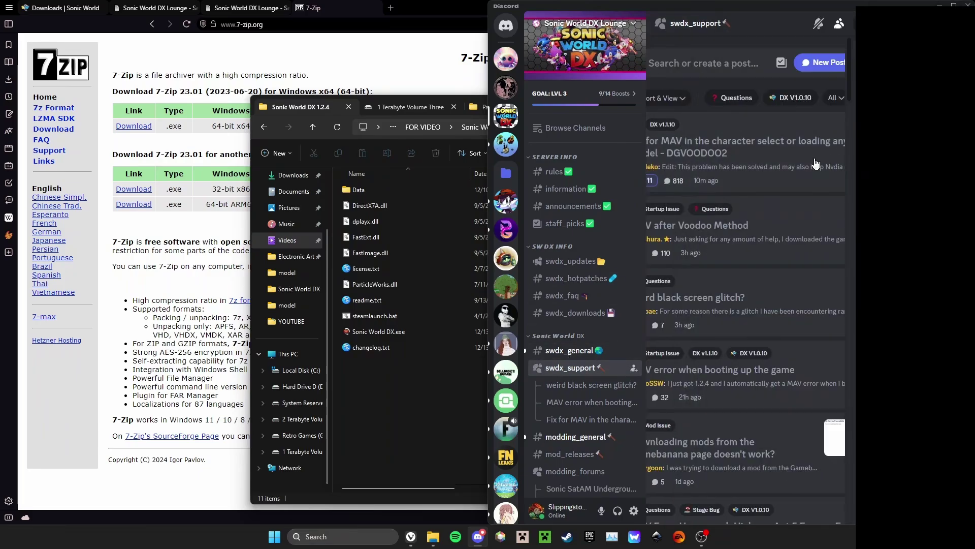
pyautogui.press('Escape')
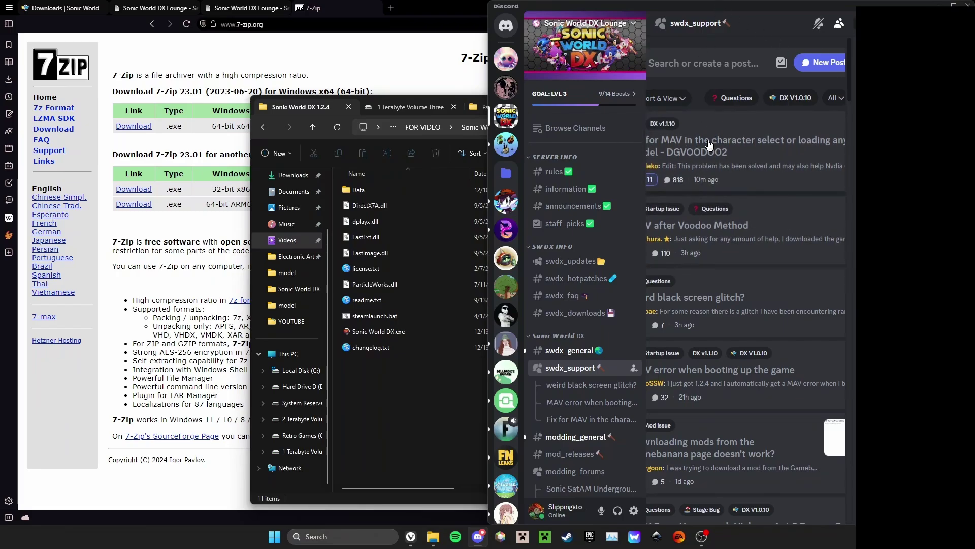
pyautogui.click(954, 4)
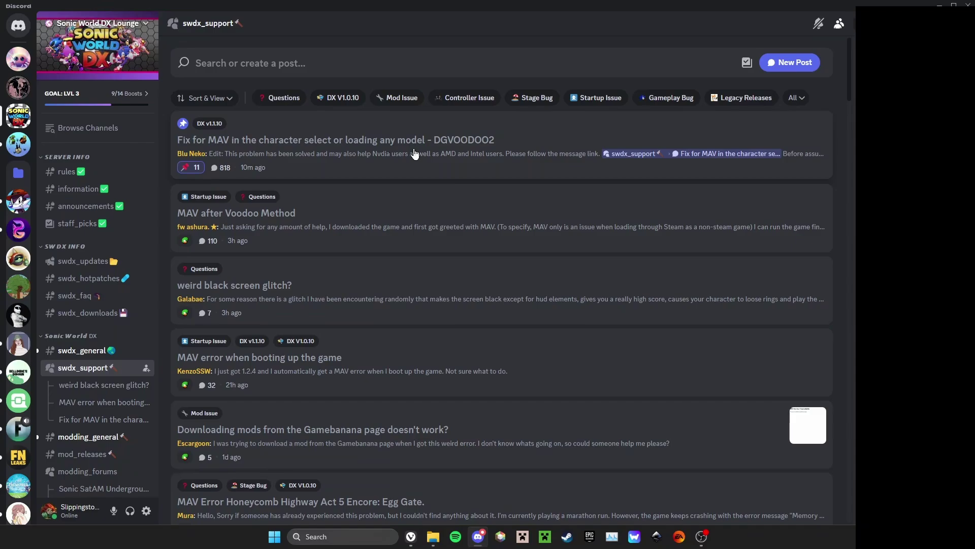
pyautogui.click(500, 145)
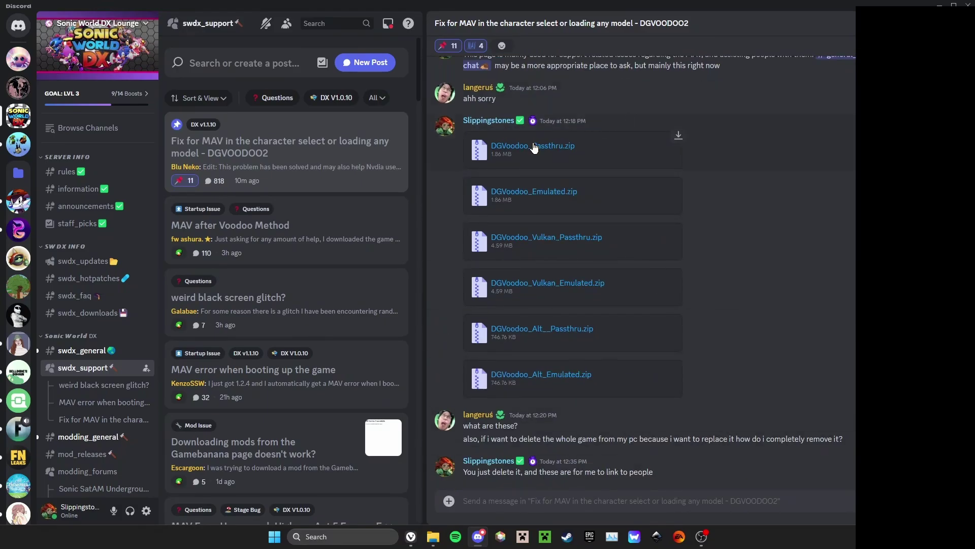
pyautogui.scroll(3, 533, 147)
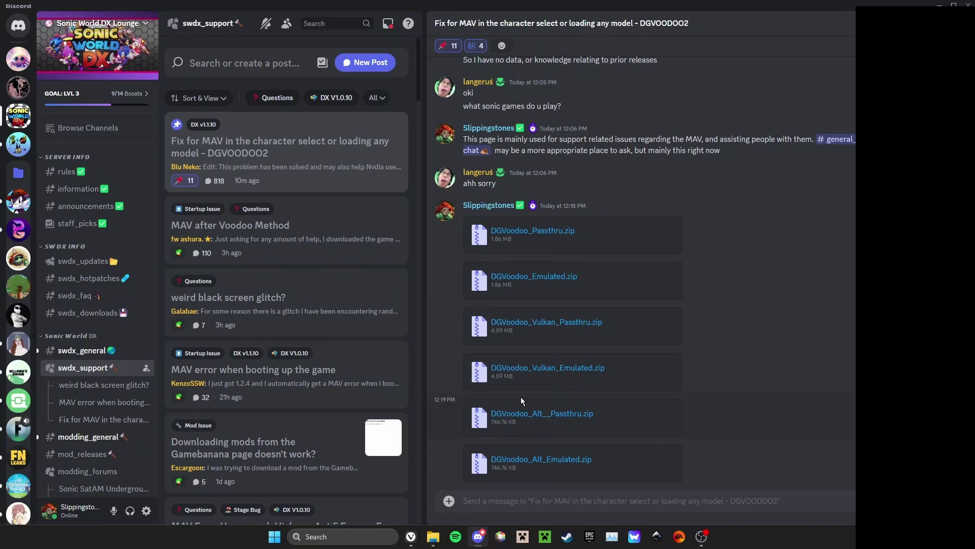
pyautogui.scroll(-2, 523, 418)
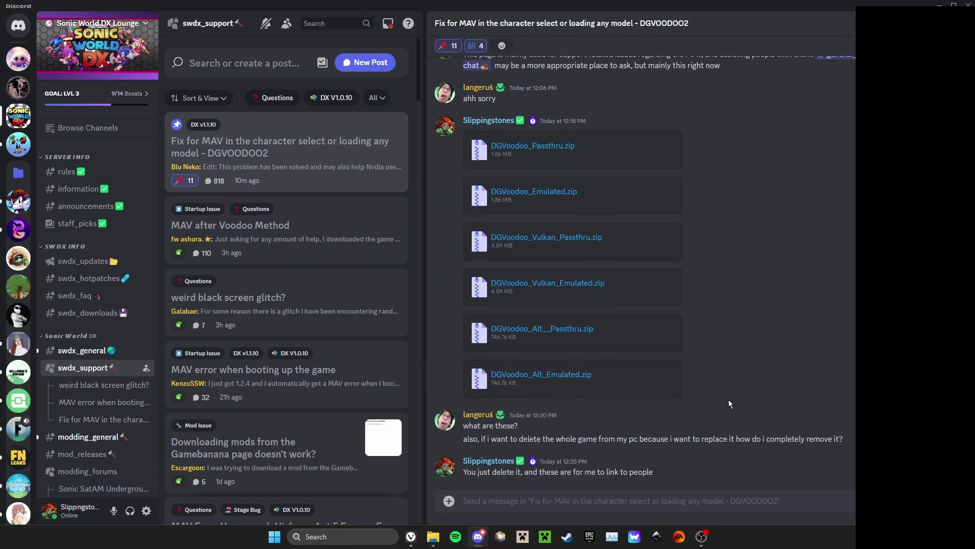
pyautogui.scroll(2, 725, 397)
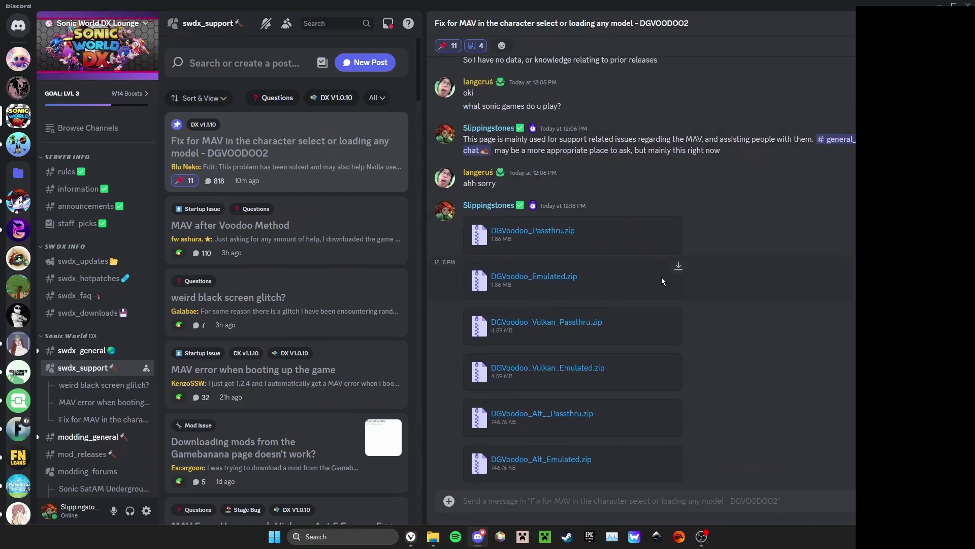
# - Switch to File Explorer, extract DGVoodoo_Passthru.zip in the Downloads folder, and open the extracted DGVoodoo_Passthru folder
pyautogui.scroll(2, 656, 295)
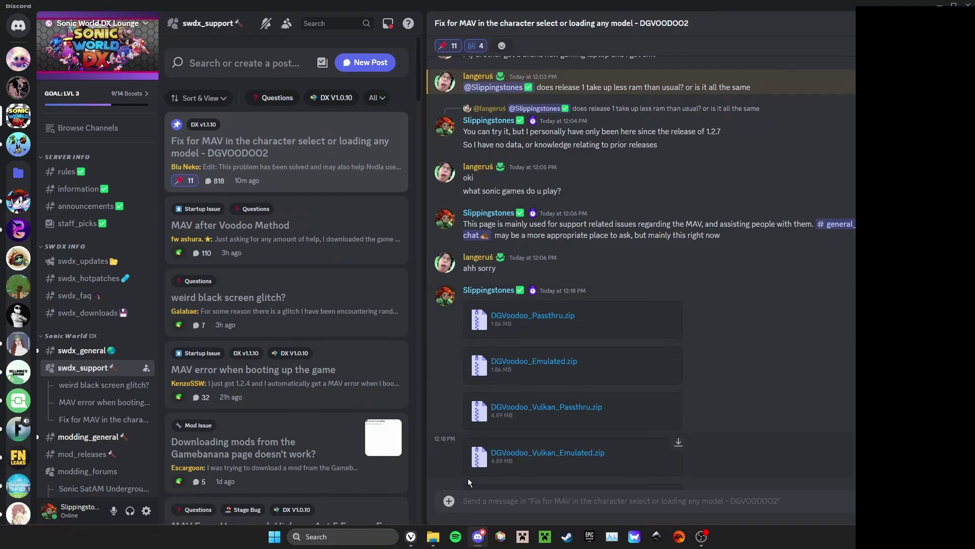
pyautogui.moveTo(433, 536)
pyautogui.click(437, 489)
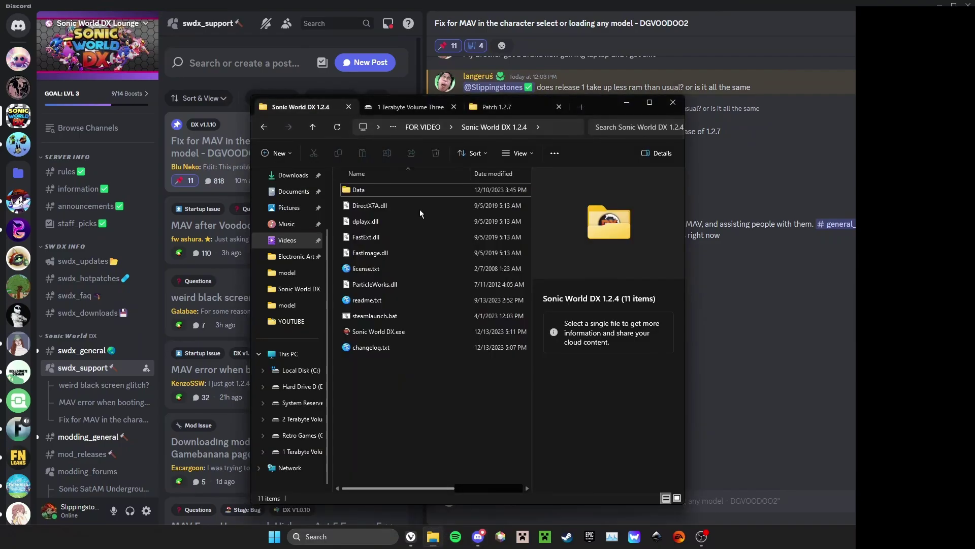
pyautogui.click(473, 105)
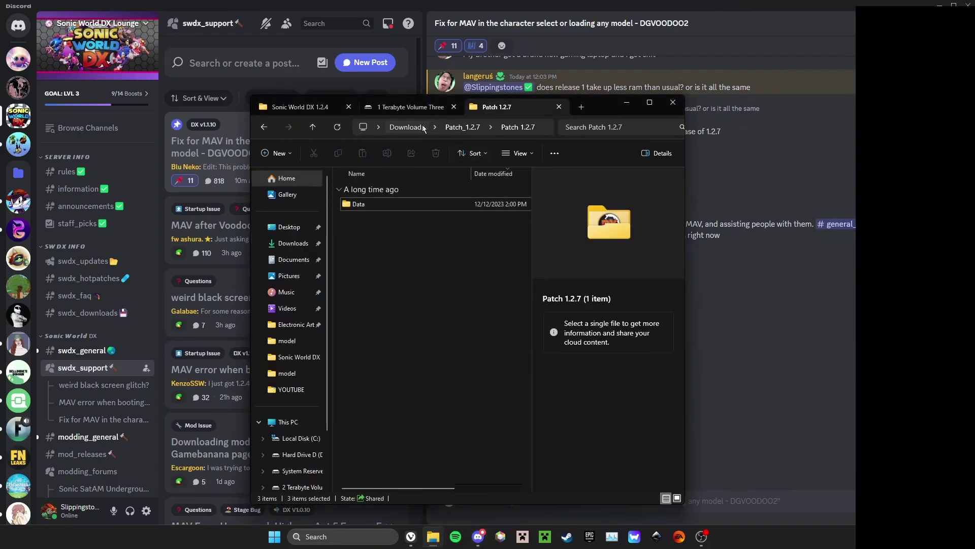
pyautogui.click(401, 127)
pyautogui.click(379, 205)
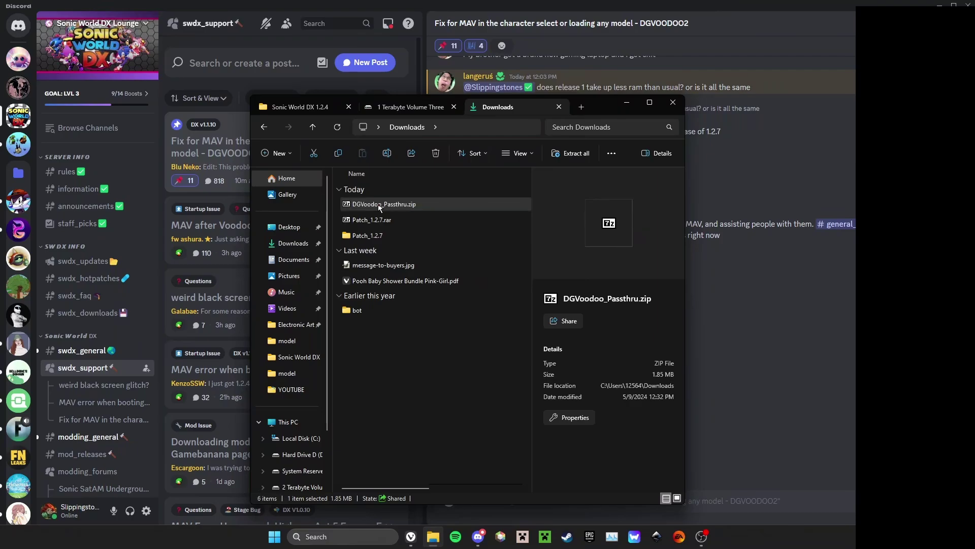
pyautogui.rightClick(378, 204)
pyautogui.click(440, 286)
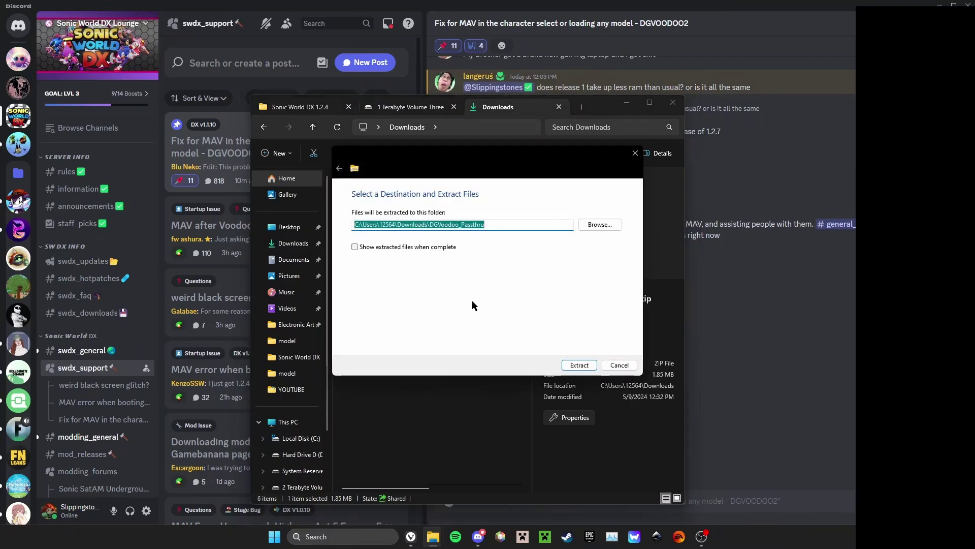
pyautogui.click(579, 364)
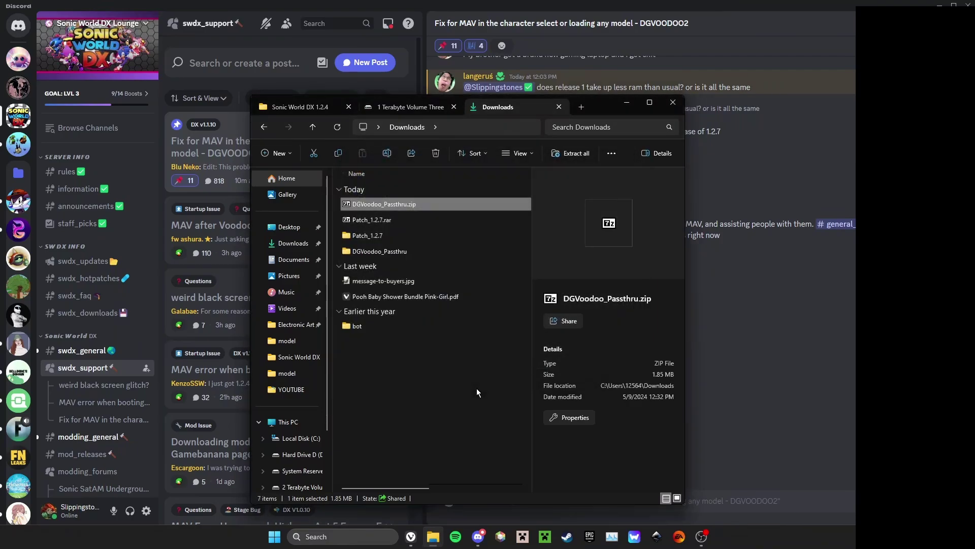
pyautogui.doubleClick(384, 251)
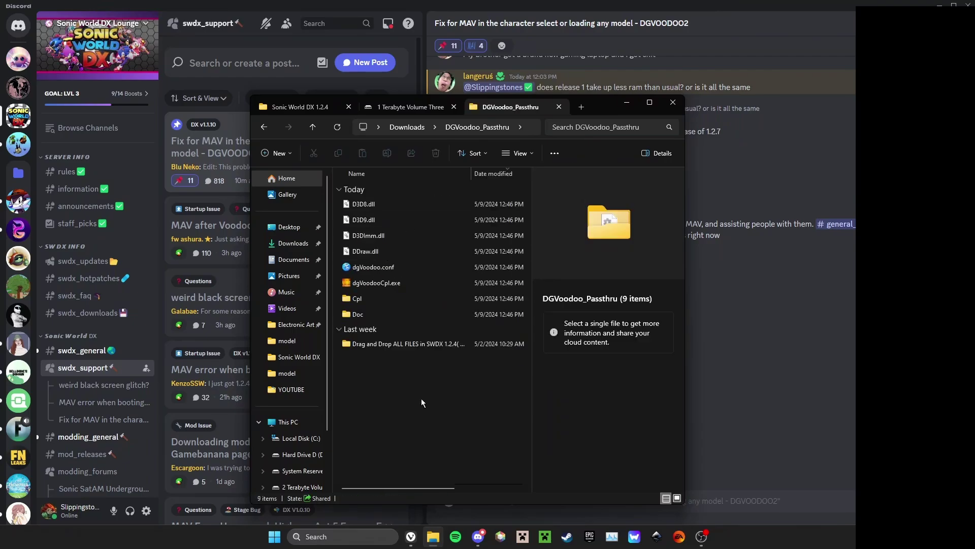
# - Cut everything from D3D8.dll through the Doc folder in DGVoodoo_Passthru, leaving out the Drag and Drop instruction folder
pyautogui.click(373, 315)
pyautogui.click(407, 385)
pyautogui.click(370, 314)
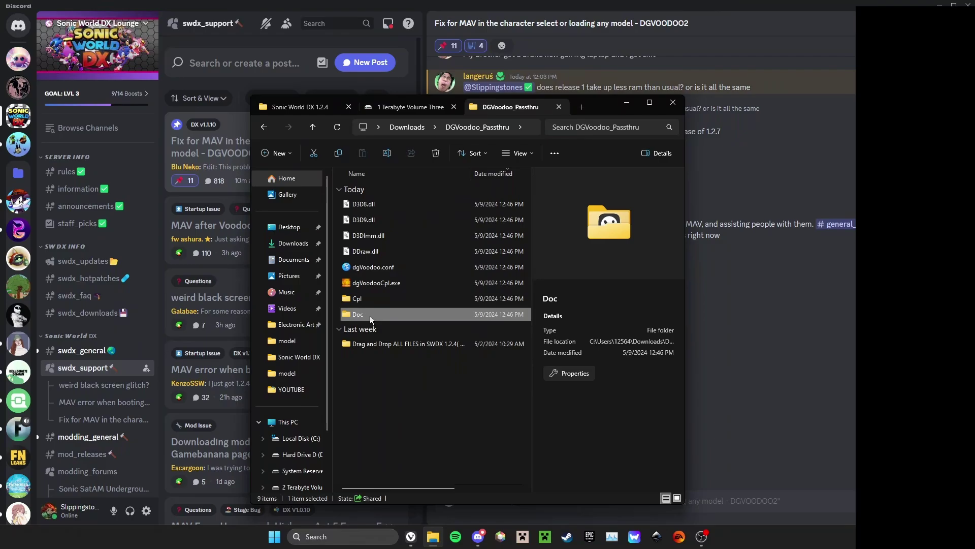
pyautogui.moveTo(410, 208)
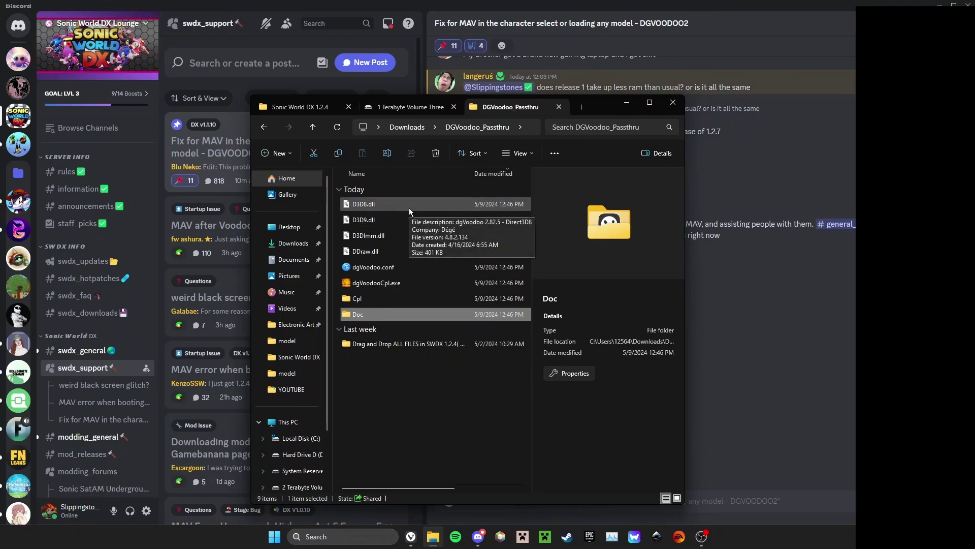
pyautogui.keyDown('shift'); pyautogui.click(409, 208); pyautogui.keyUp('shift')
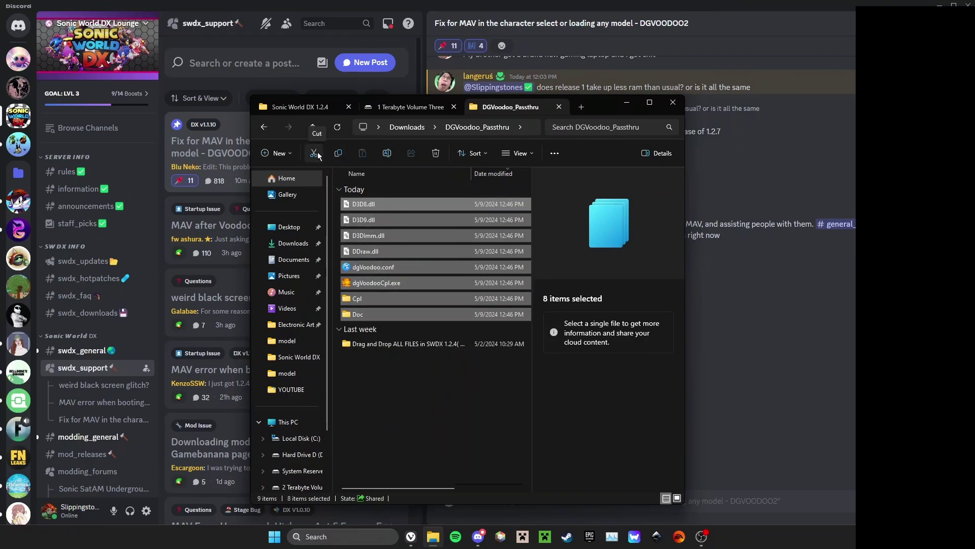
pyautogui.rightClick(377, 205)
pyautogui.click(392, 218)
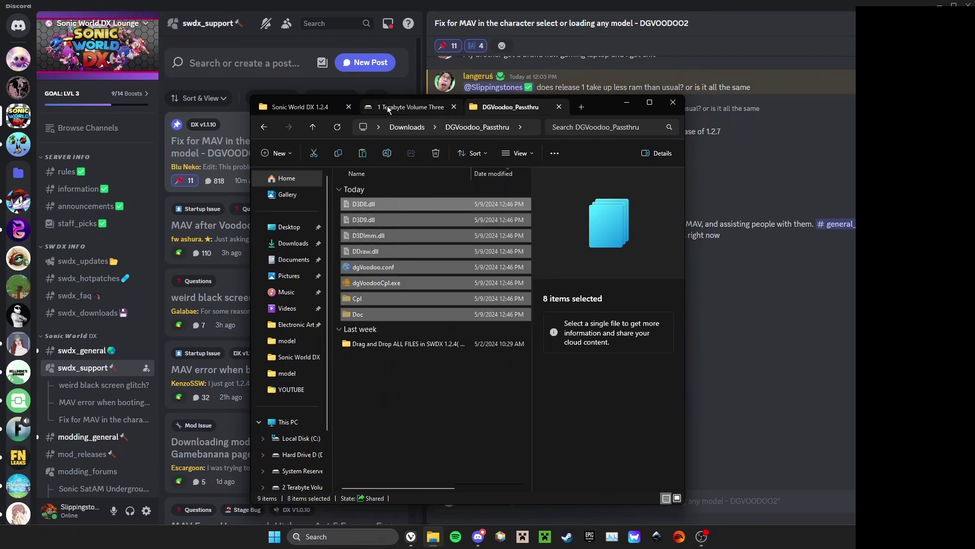
# - Paste the DGVoodoo files into the Sonic World DX 1.2.4 folder
pyautogui.click(299, 107)
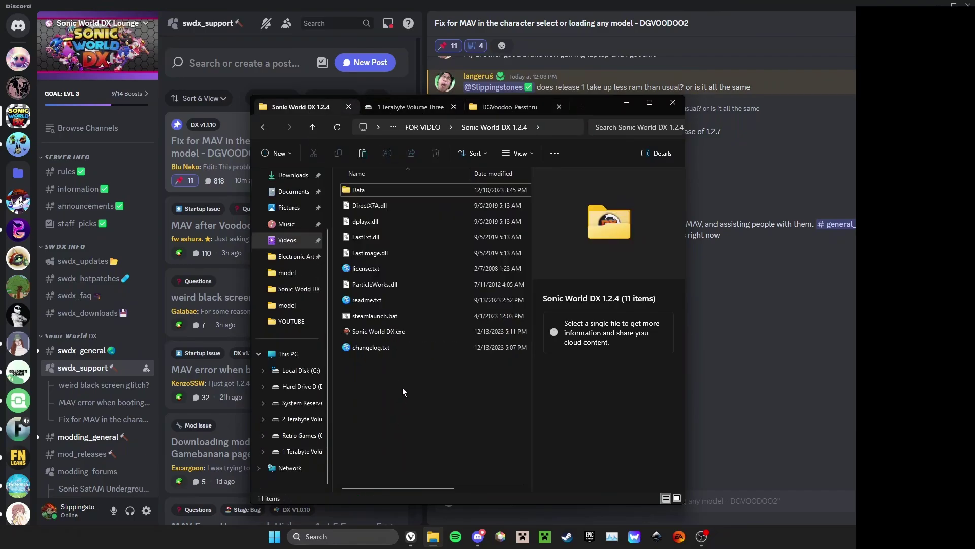
pyautogui.rightClick(371, 395)
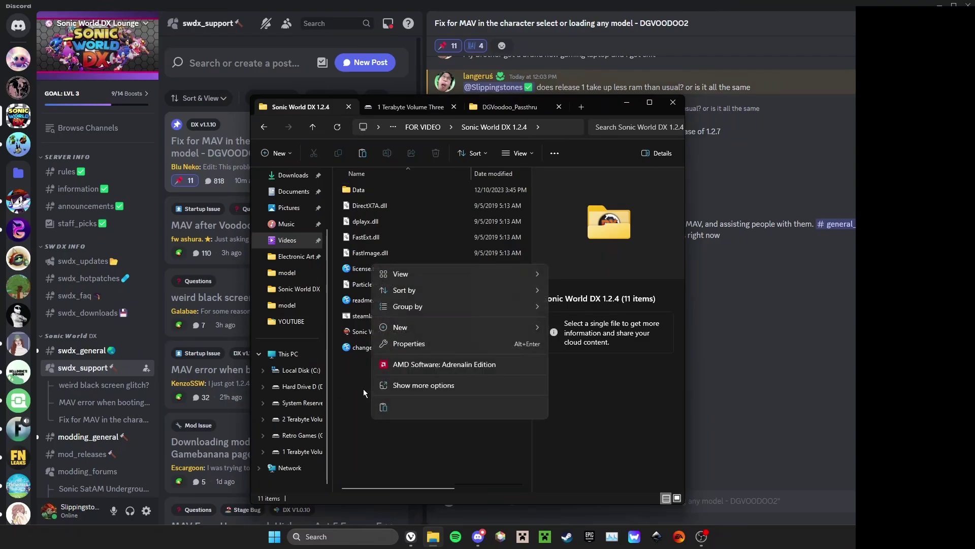
pyautogui.click(383, 407)
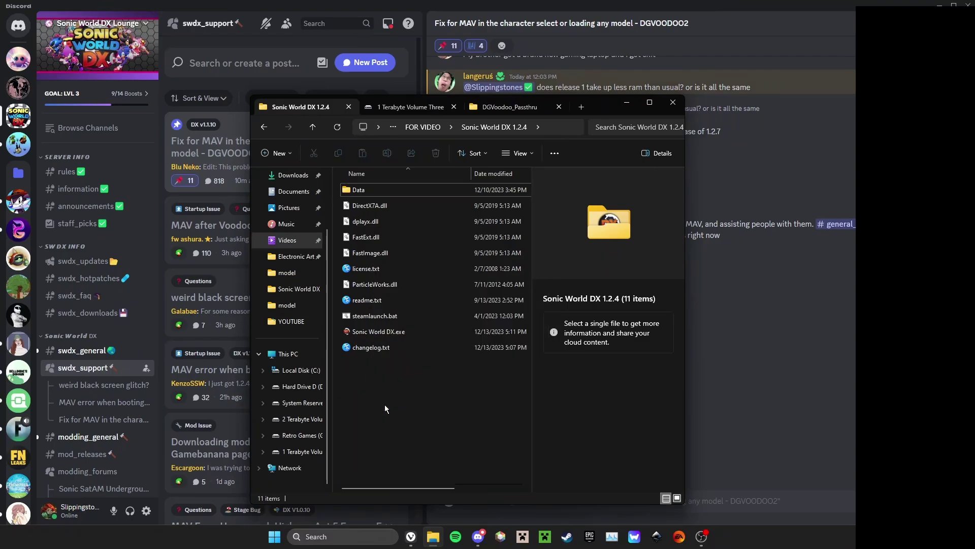
pyautogui.click(336, 368)
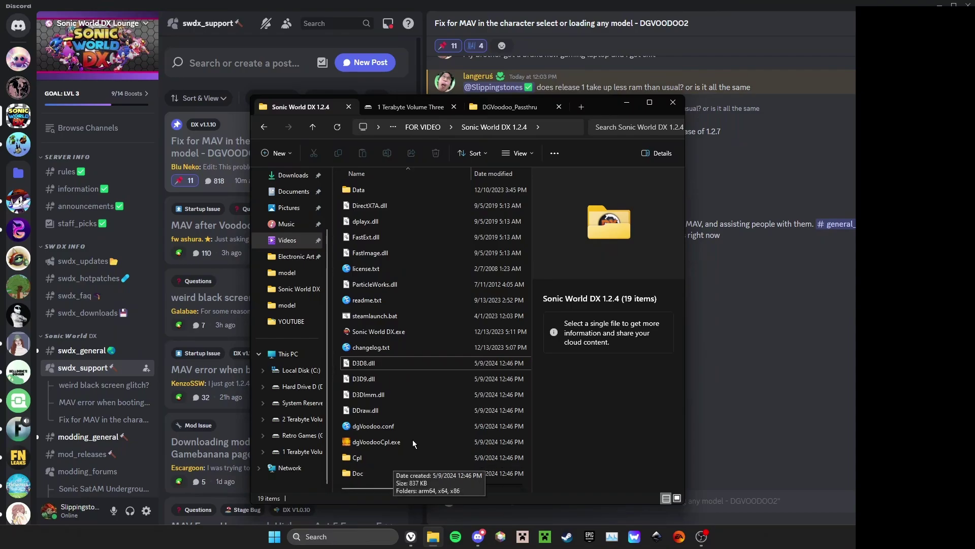
# - Launch Sonic World DX.exe, allow it to run despite the SmartScreen block, and continue past the disclaimer
pyautogui.doubleClick(380, 335)
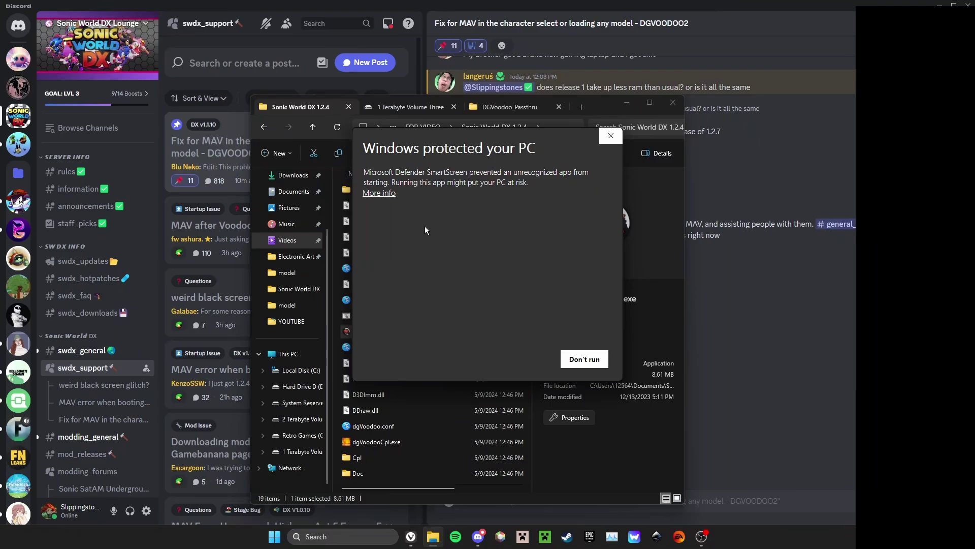
pyautogui.click(390, 195)
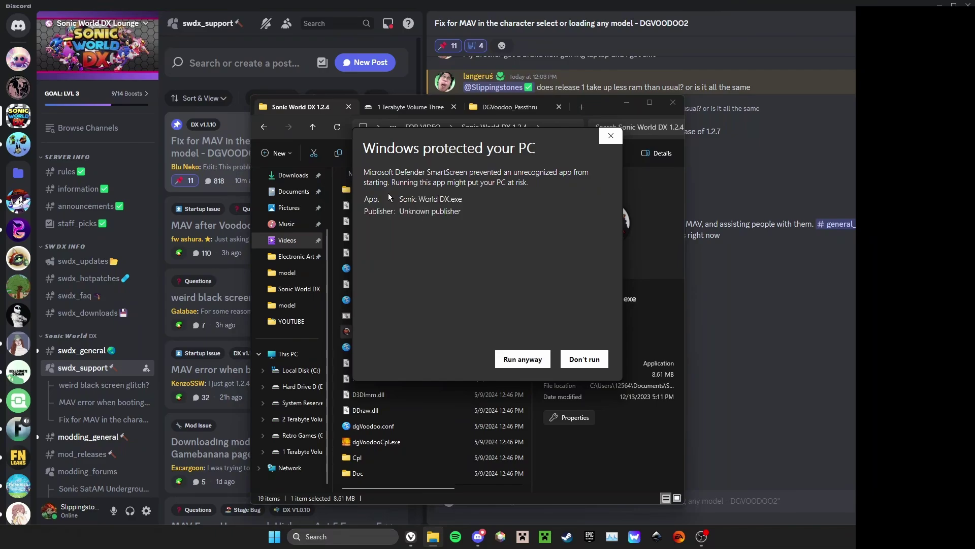
pyautogui.click(511, 361)
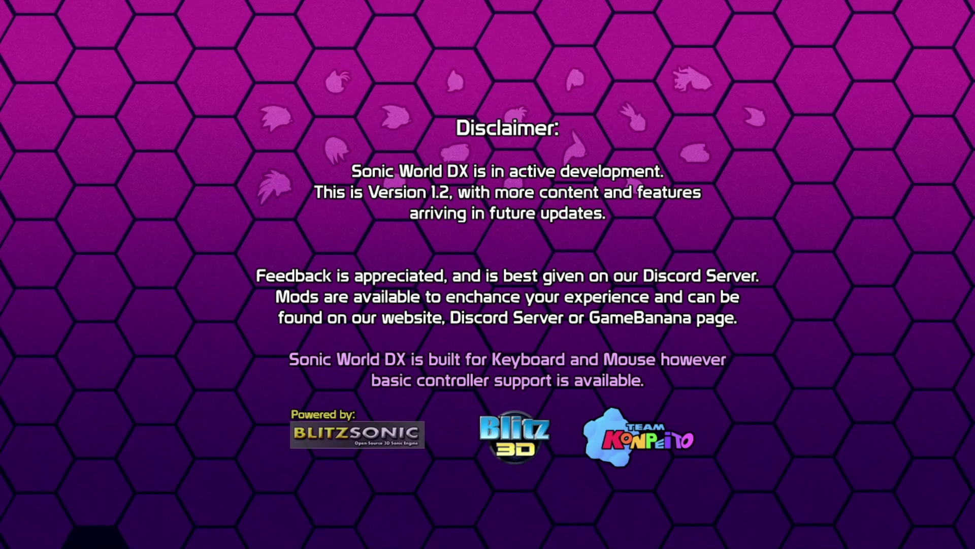
pyautogui.press('Return')
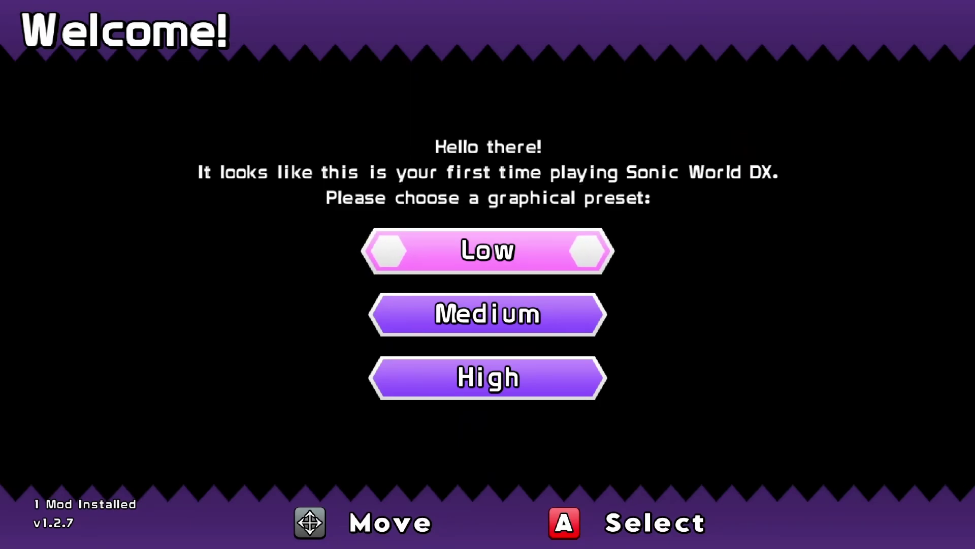
# - Choose the High graphical preset and Controller as the primary input method, and finish the welcome setup
pyautogui.press('Down')
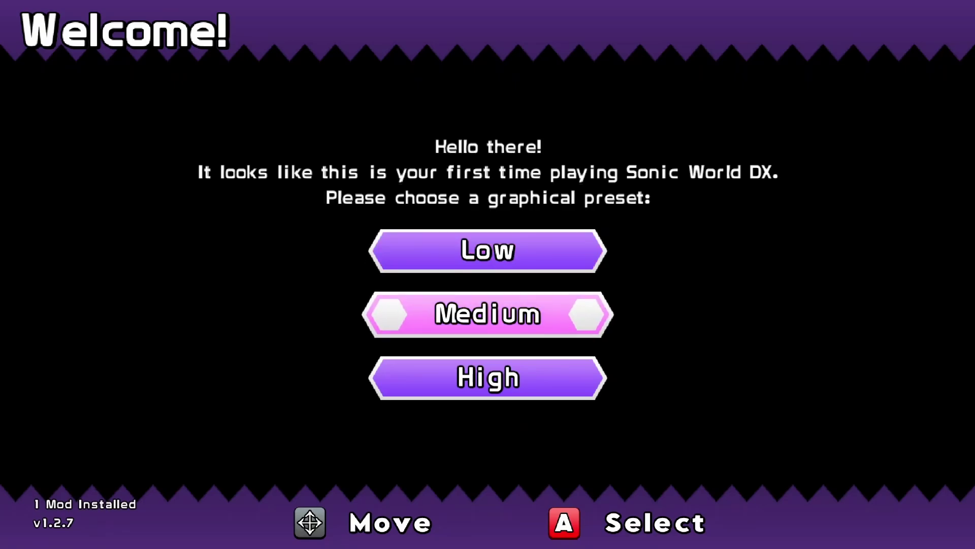
pyautogui.press('Down')
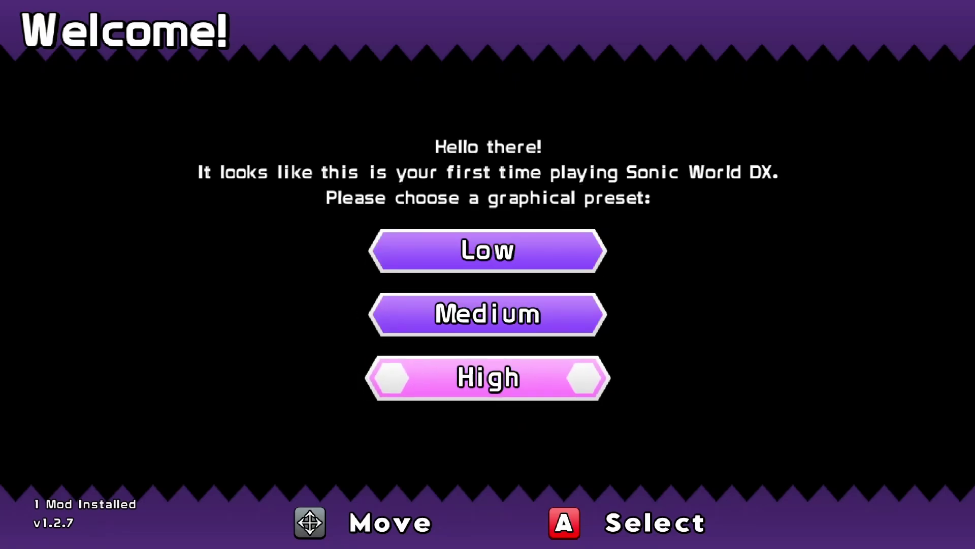
pyautogui.press('Return')
pyautogui.press('Down')
pyautogui.press('Down')
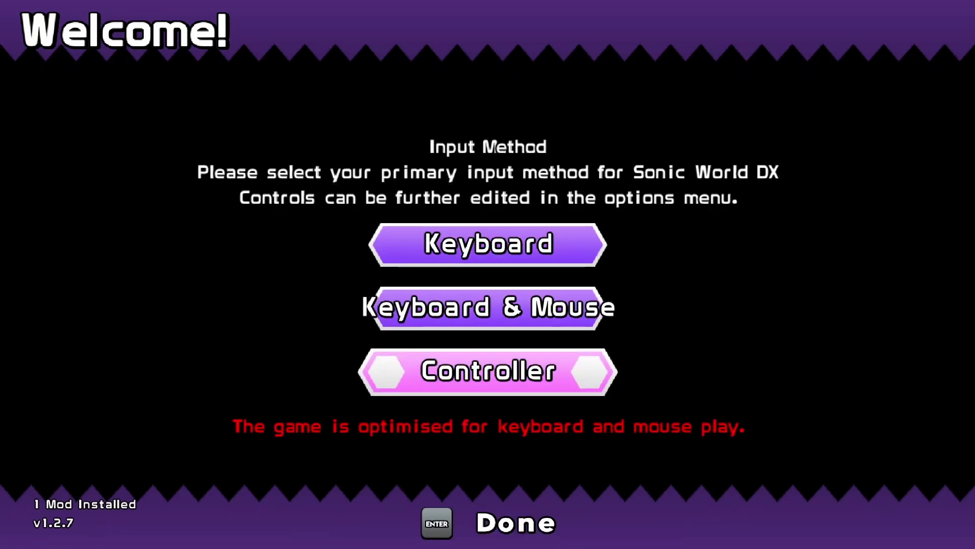
pyautogui.press('Return')
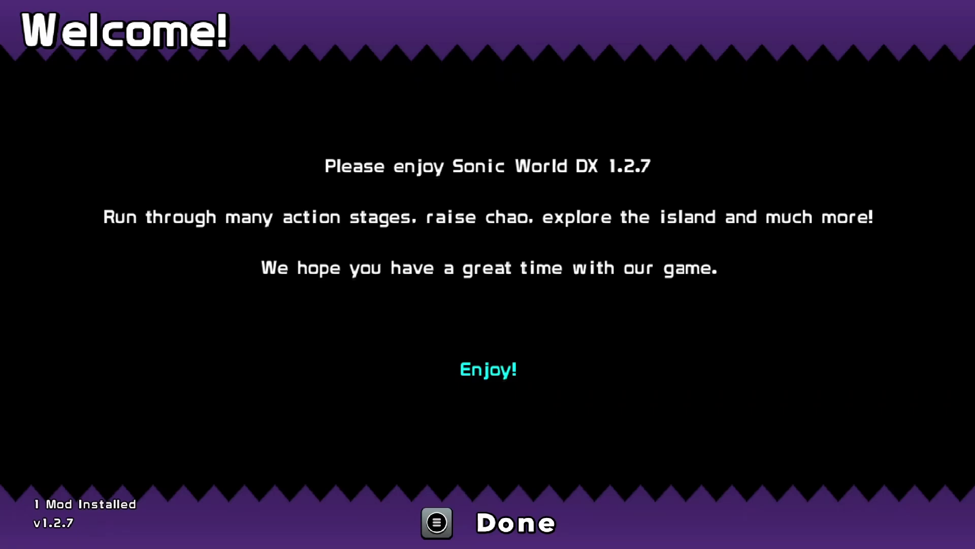
pyautogui.press('Return')
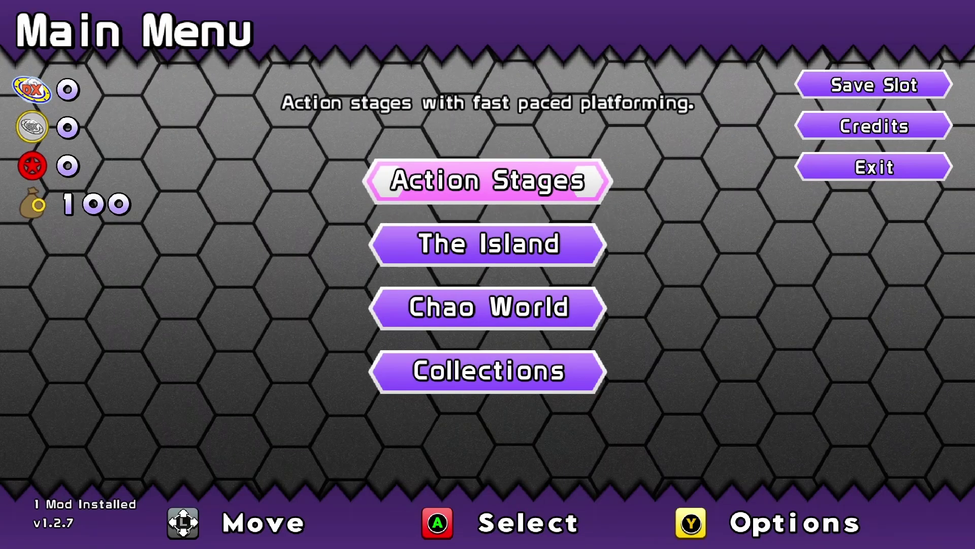
# - Start a Single game in Action Stages with the first character in the roster
pyautogui.press('Return')
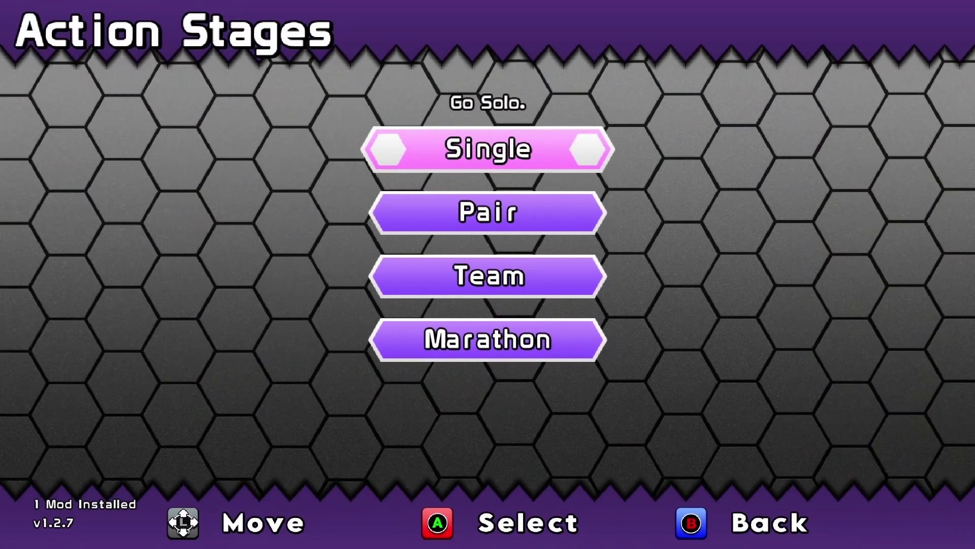
pyautogui.press('Return')
pyautogui.press('Return')
pyautogui.press('Return')
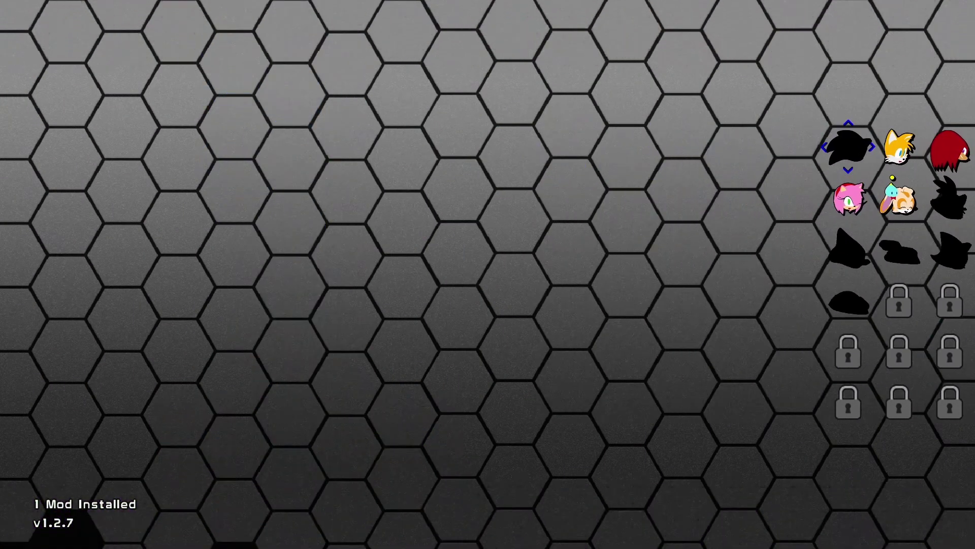
# - Select the Sonic Lost World stage Sky Hive, one row below Kingdom Valley in the stage grid
pyautogui.press('Down')
pyautogui.press('Right')
pyautogui.press('Right')
pyautogui.press('Down')
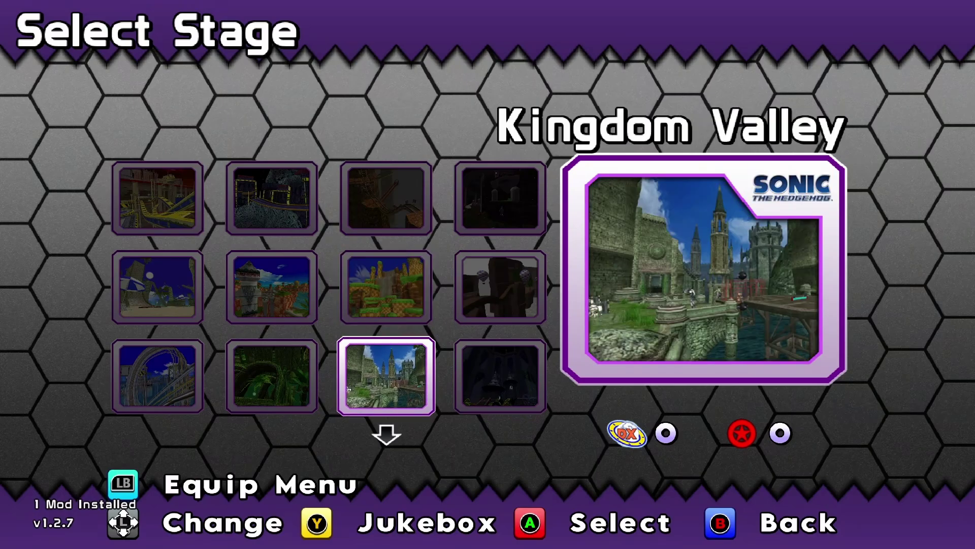
pyautogui.press('Down')
pyautogui.press('Return')
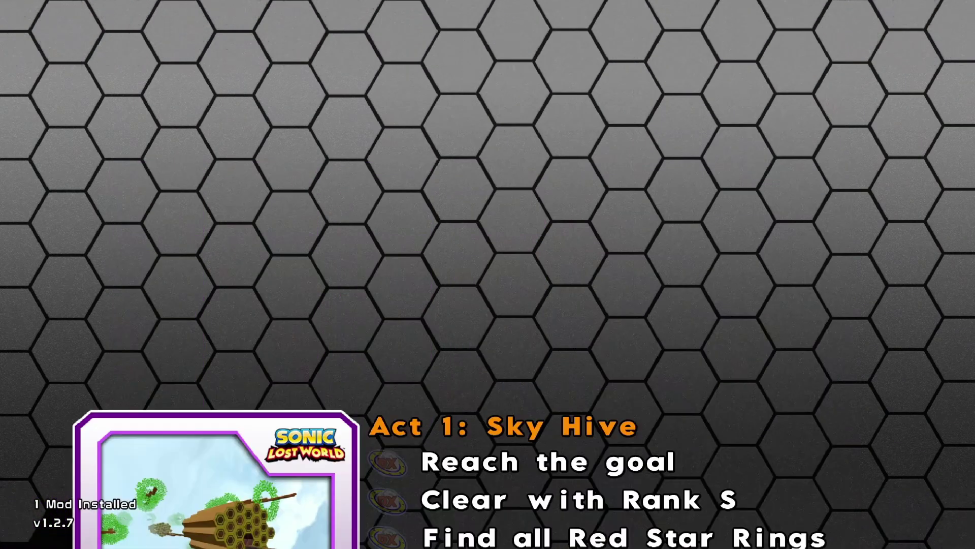